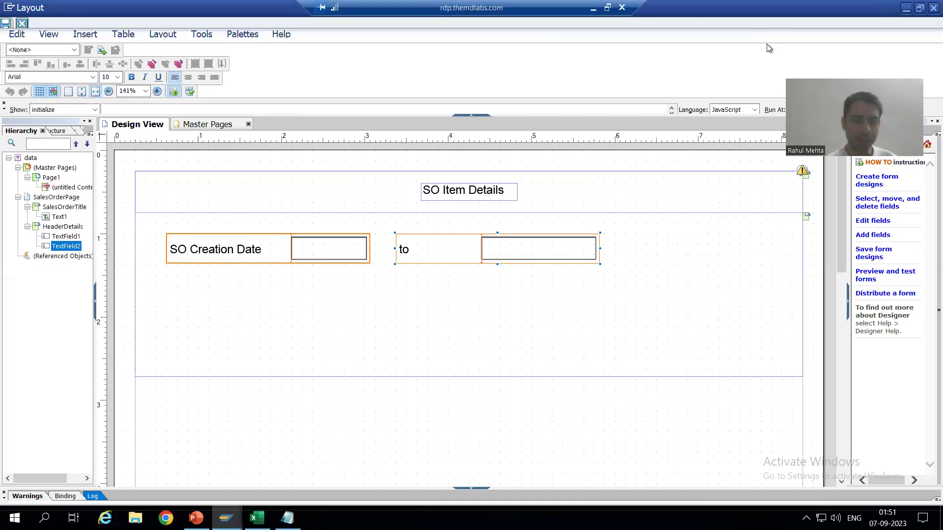
- Insert a standard text field into the HeaderDetails subform and place it below the SO Creation Date field
{"action": "left_click", "coordinate": [58, 227]}
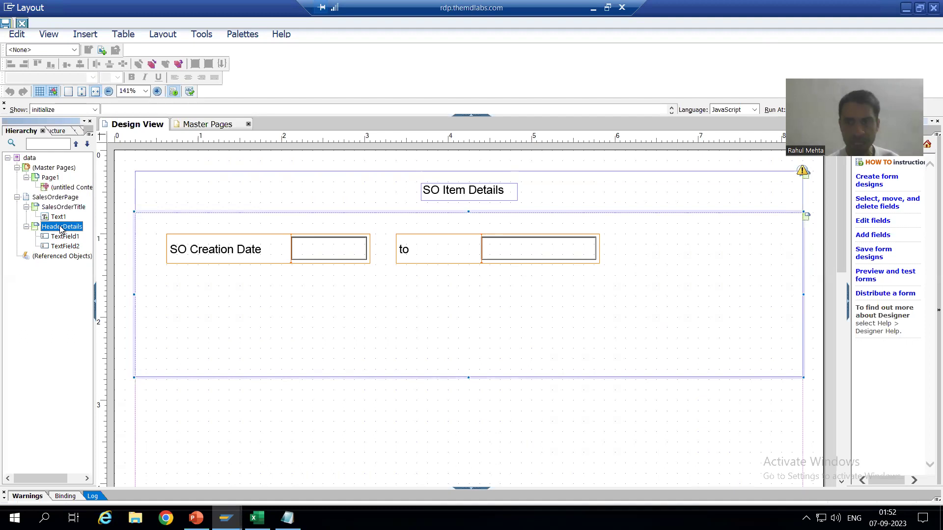
{"action": "left_click", "coordinate": [61, 229]}
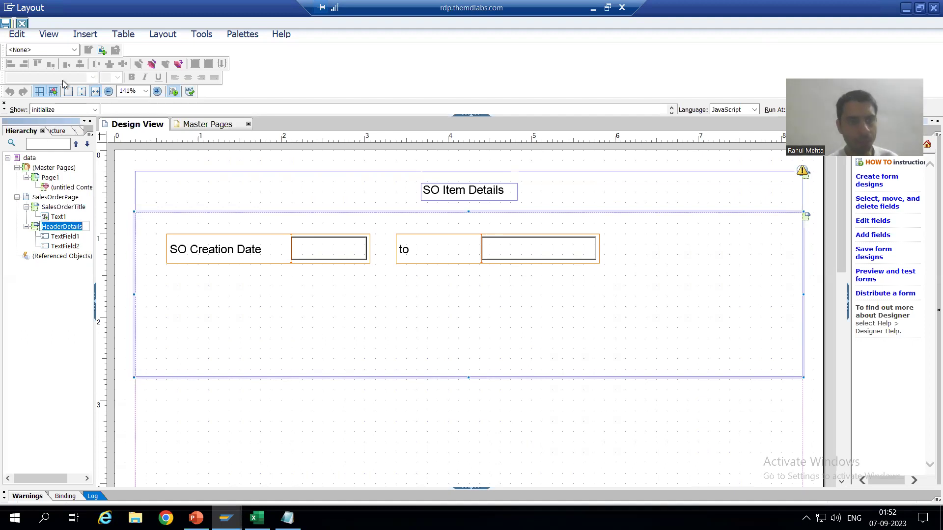
{"action": "left_click", "coordinate": [87, 35]}
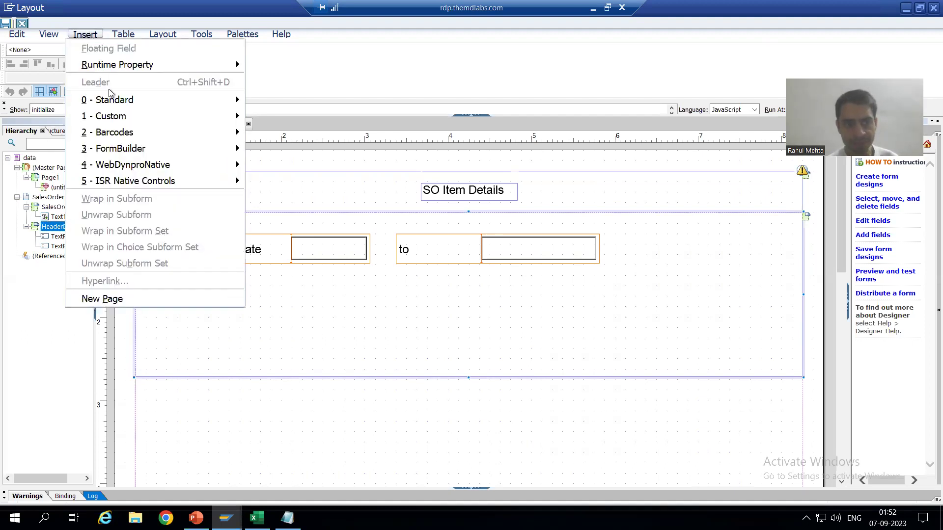
{"action": "mouse_move", "coordinate": [114, 100]}
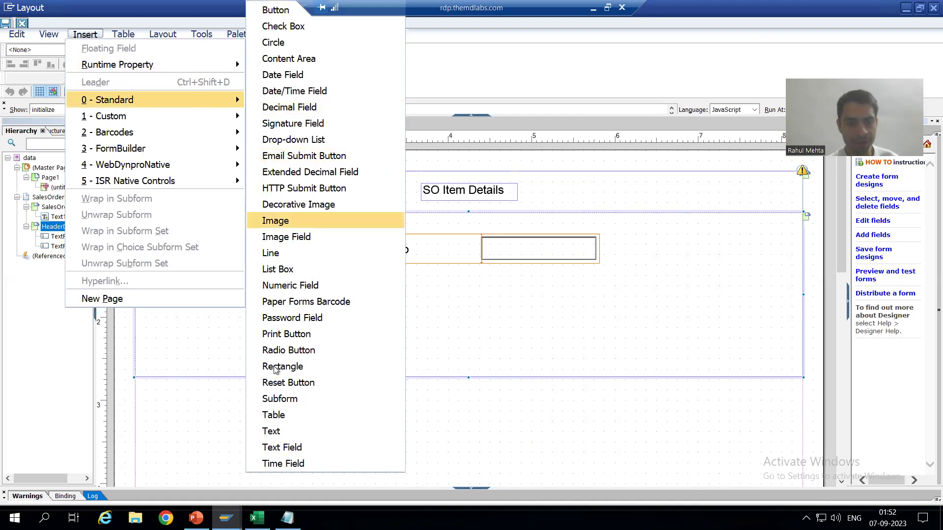
{"action": "left_click", "coordinate": [281, 447]}
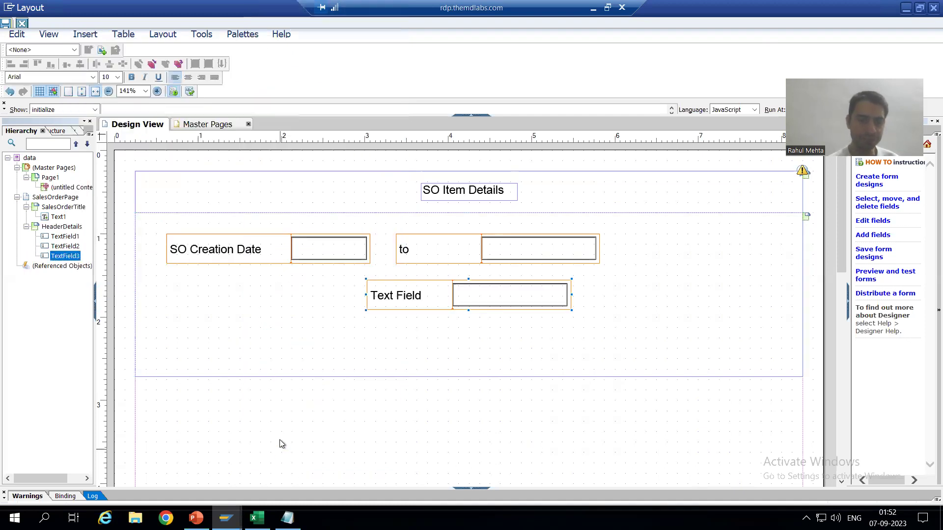
{"action": "left_click_drag", "start_coordinate": [253, 285], "coordinate": [170, 290]}
- Widen the caption area of the new text field, narrowing its input box
{"action": "double_click", "coordinate": [244, 302]}
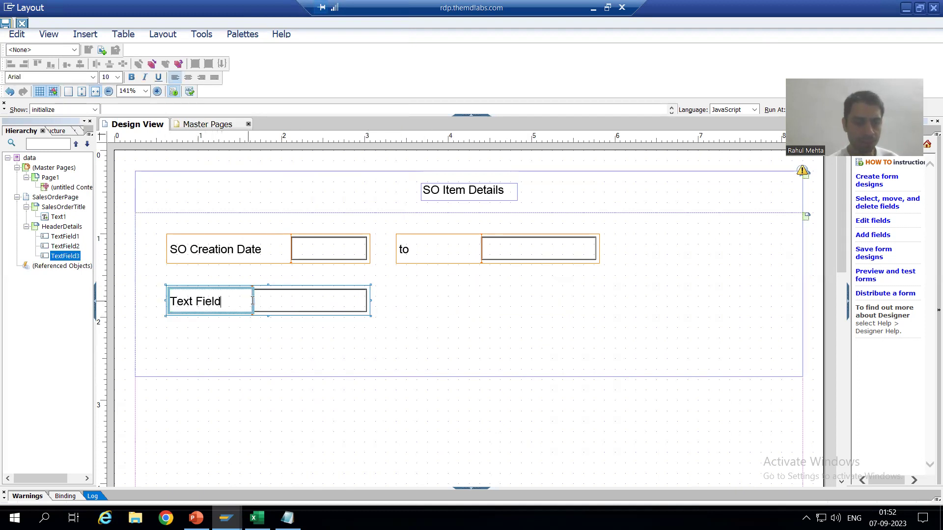
{"action": "left_click_drag", "start_coordinate": [253, 302], "coordinate": [264, 300]}
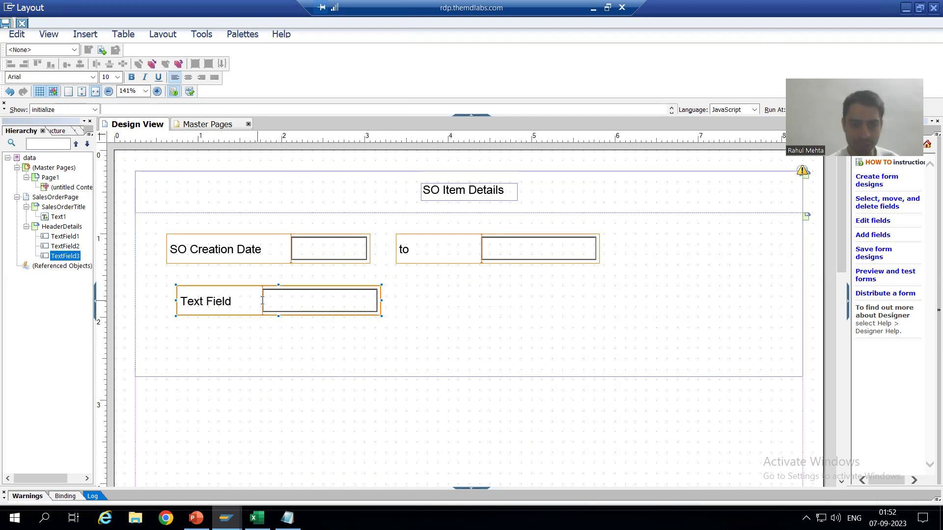
{"action": "double_click", "coordinate": [261, 301]}
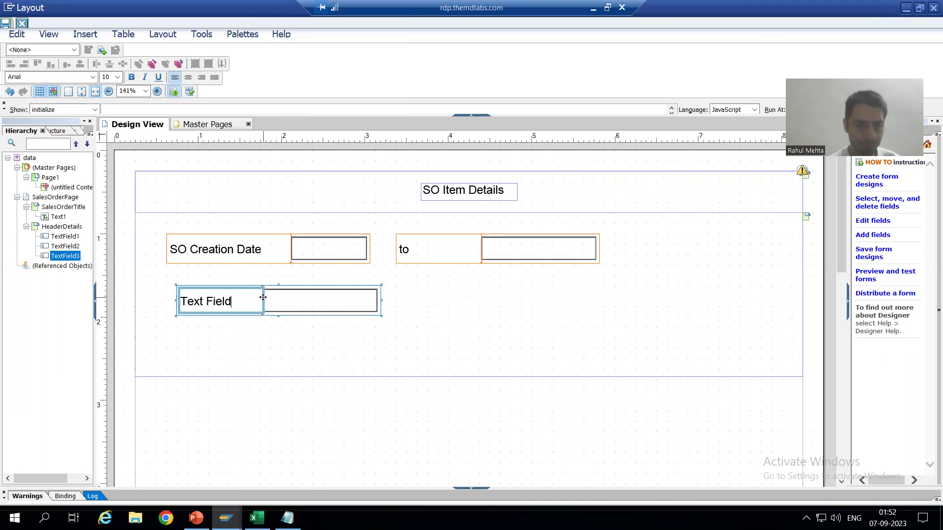
{"action": "left_click", "coordinate": [264, 298]}
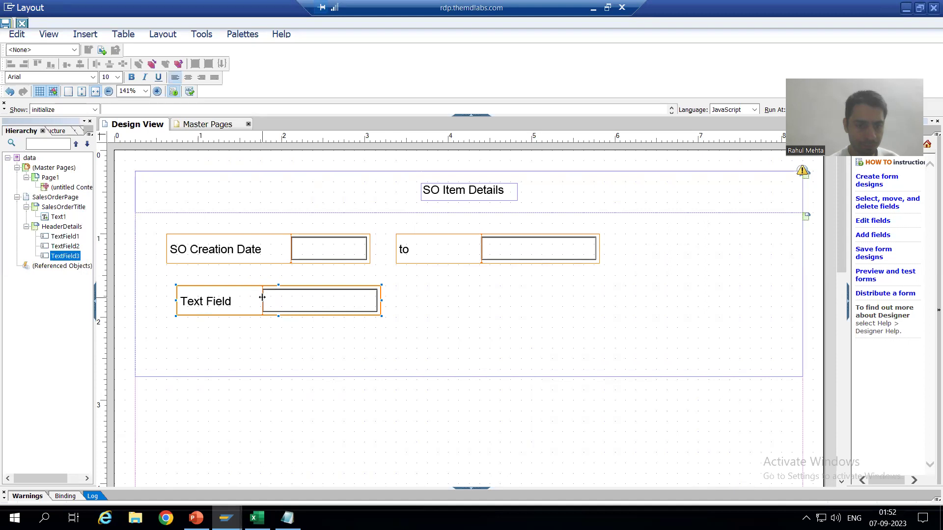
{"action": "left_click_drag", "start_coordinate": [270, 298], "coordinate": [297, 297]}
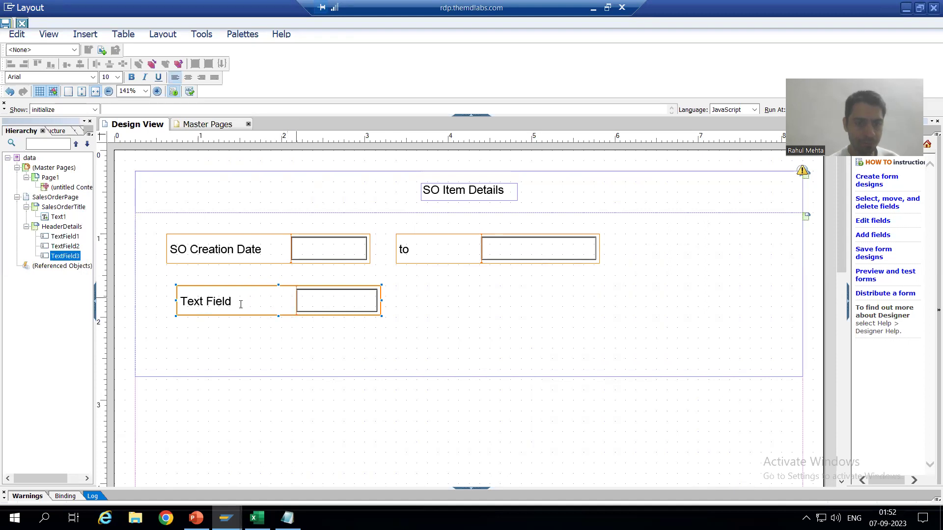
- Change the new field's caption to "SO Created By" and extend its left edge to align with the SO Creation Date field
{"action": "double_click", "coordinate": [239, 308]}
{"action": "key", "text": "BackSpace"}
{"action": "key", "text": "BackSpace"}
{"action": "key", "text": "BackSpace"}
{"action": "key", "text": "BackSpace"}
{"action": "key", "text": "BackSpace"}
{"action": "key", "text": "BackSpace"}
{"action": "key", "text": "BackSpace"}
{"action": "key", "text": "BackSpace"}
{"action": "key", "text": "BackSpace"}
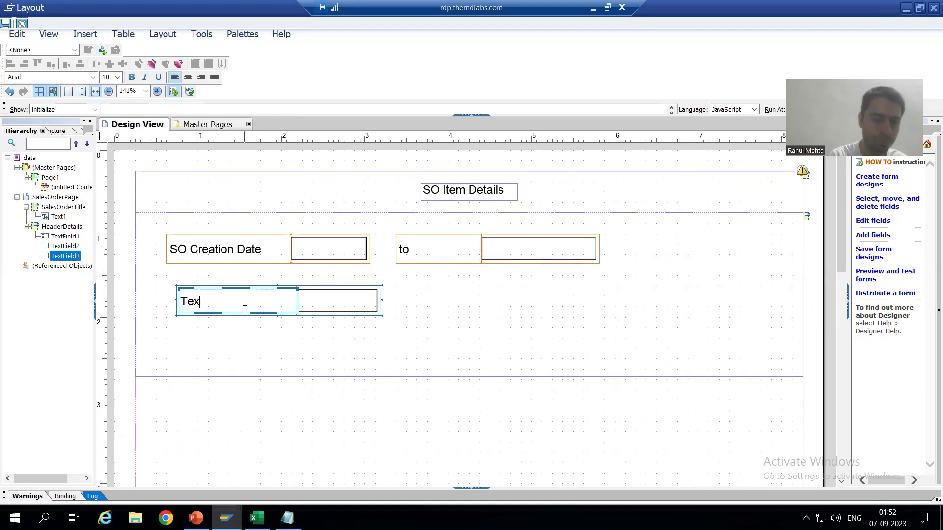
{"action": "key", "text": "BackSpace"}
{"action": "type", "text": "SO Craeteed"}
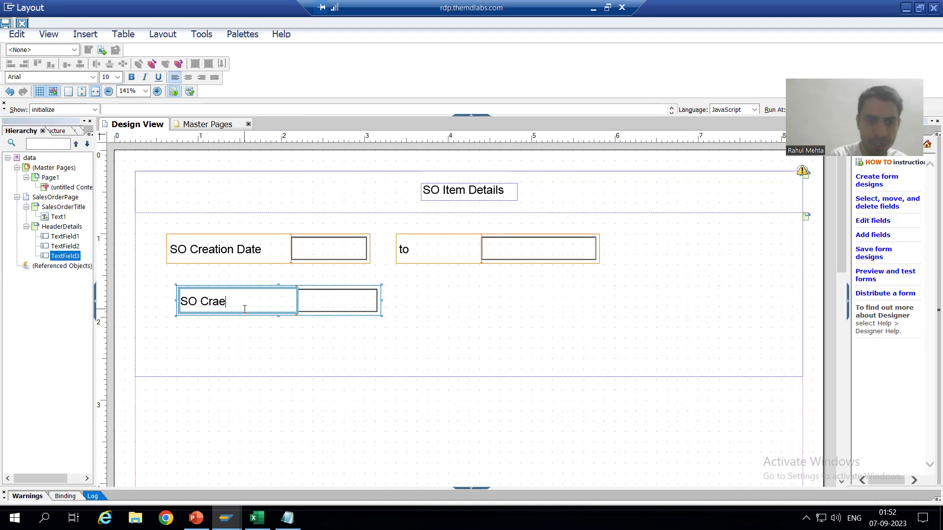
{"action": "key", "text": "BackSpace"}
{"action": "key", "text": "BackSpace"}
{"action": "key", "text": "BackSpace"}
{"action": "key", "text": "BackSpace"}
{"action": "key", "text": "BackSpace"}
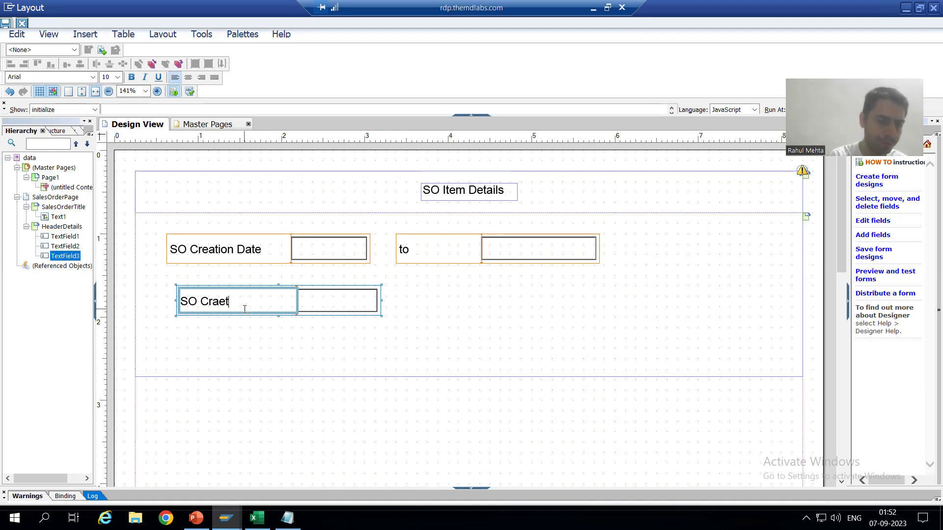
{"action": "type", "text": "eated By"}
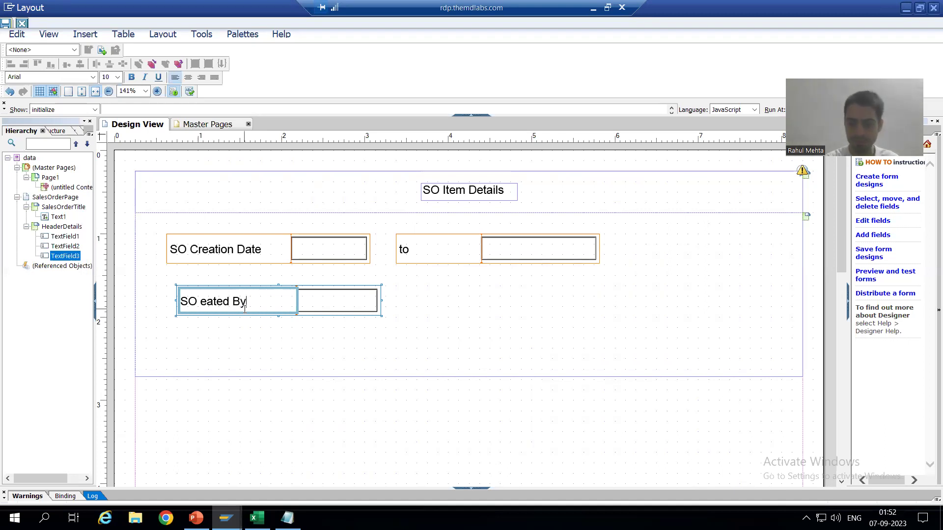
{"action": "key", "text": "Left"}
{"action": "key", "text": "Left"}
{"action": "key", "text": "Left"}
{"action": "key", "text": "Left"}
{"action": "key", "text": "Left"}
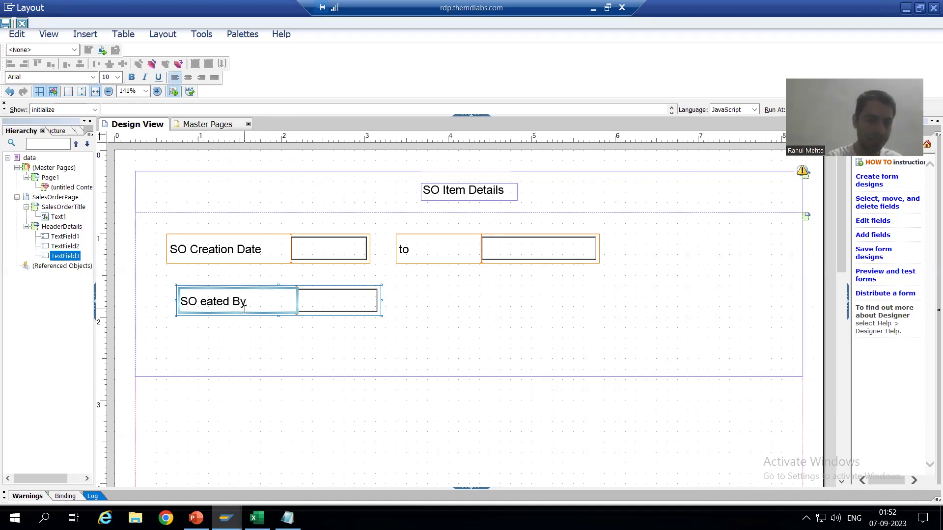
{"action": "key", "text": "Left"}
{"action": "type", "text": "Cr"}
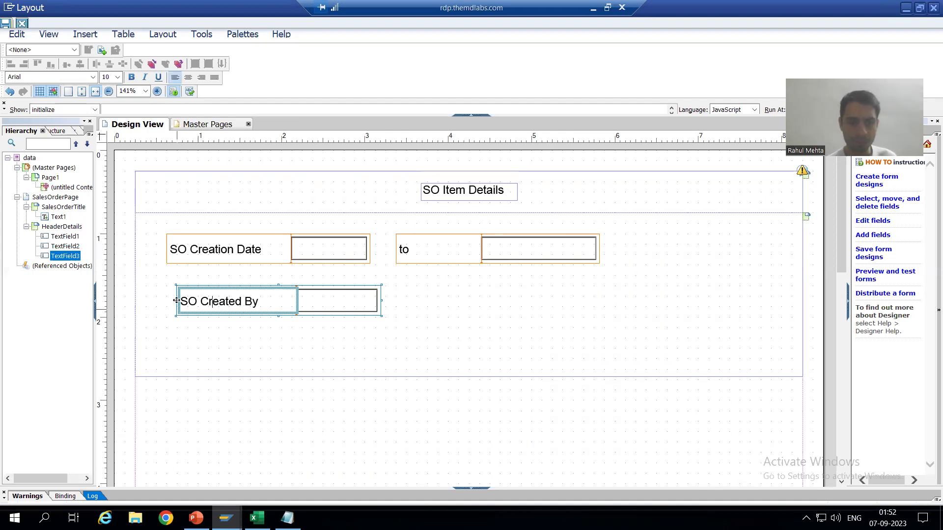
{"action": "left_click_drag", "start_coordinate": [165, 300], "coordinate": [166, 301]}
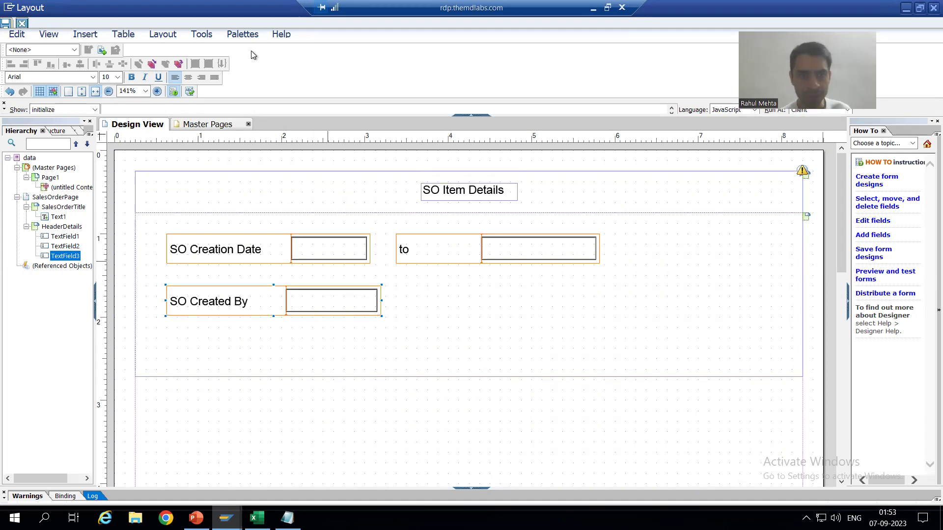
- Reset the palette locations and float the Object palette above the form design
{"action": "left_click", "coordinate": [247, 35]}
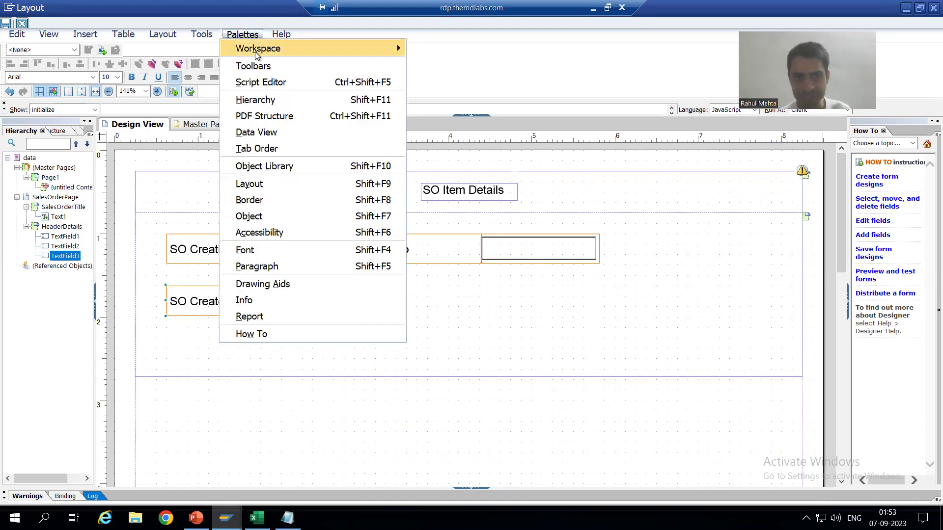
{"action": "mouse_move", "coordinate": [255, 52]}
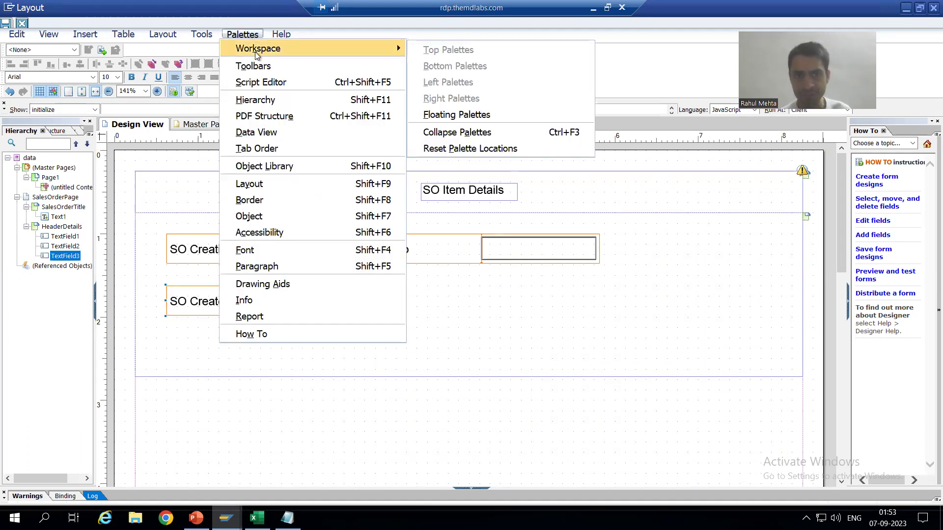
{"action": "left_click", "coordinate": [459, 143]}
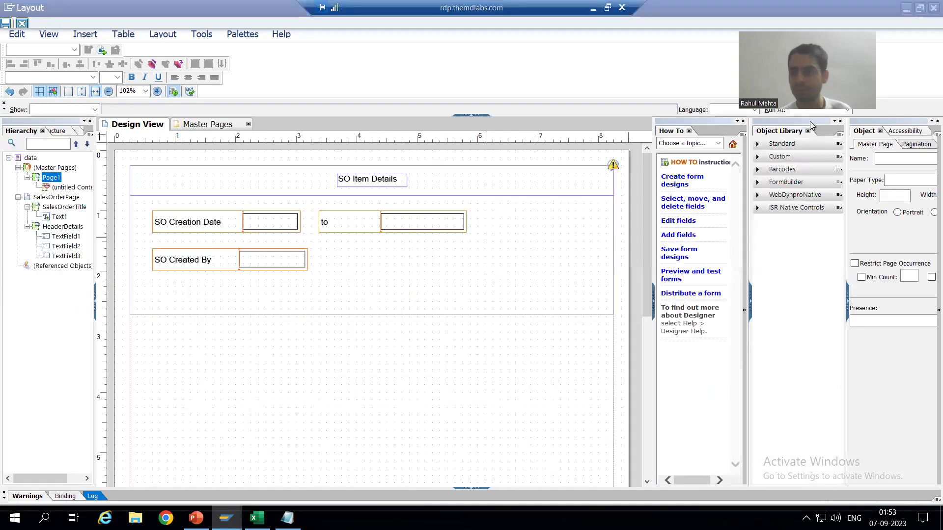
{"action": "left_click_drag", "start_coordinate": [697, 121], "coordinate": [539, 51]}
- Bind the SO Created By field to PERNAM from ZSFP_SALESORDER and save the form layout
{"action": "left_click", "coordinate": [314, 252]}
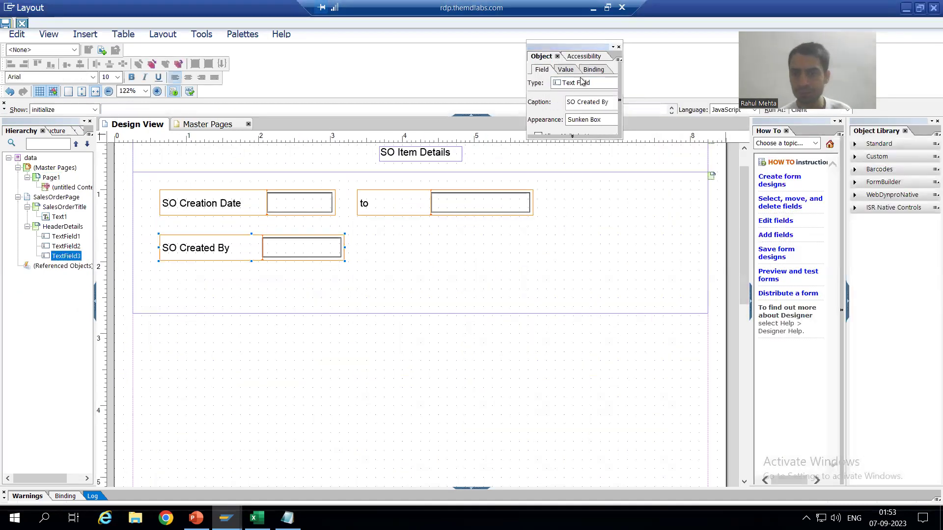
{"action": "left_click", "coordinate": [594, 70]}
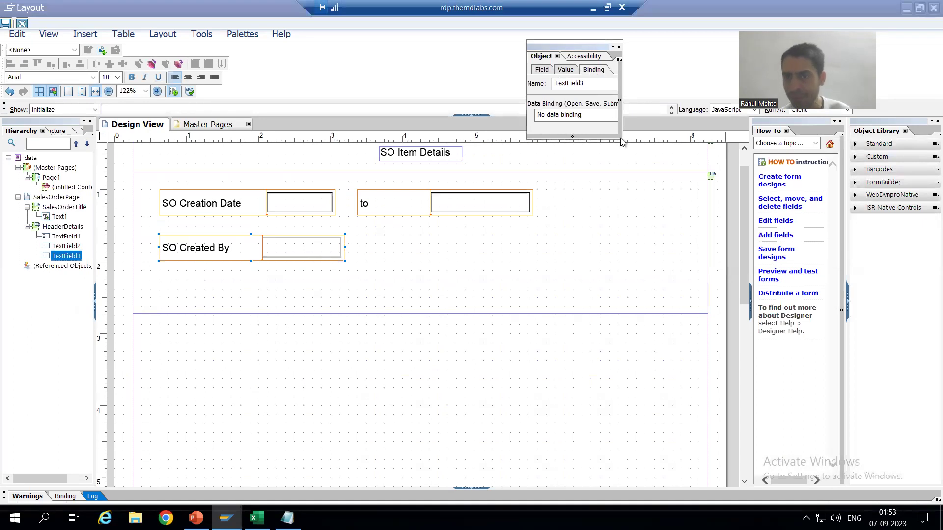
{"action": "left_click_drag", "start_coordinate": [623, 141], "coordinate": [671, 154]}
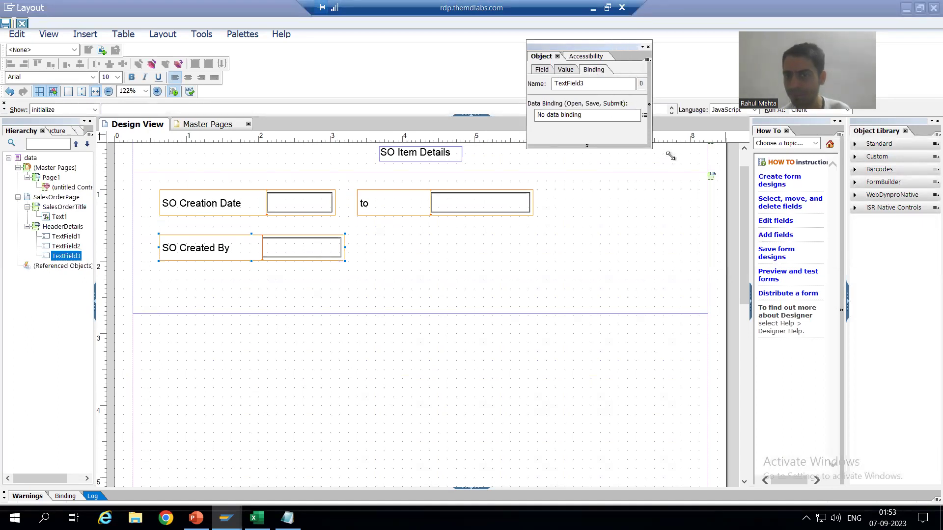
{"action": "left_click", "coordinate": [646, 116]}
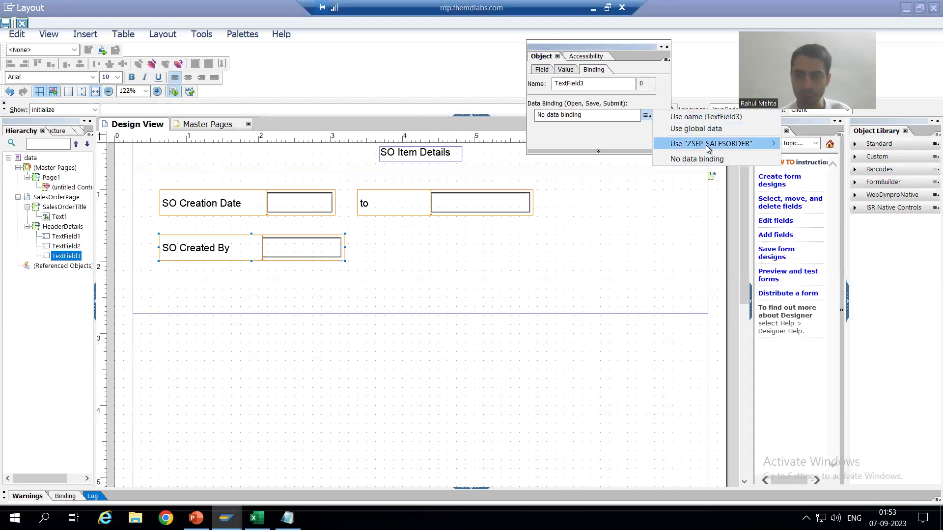
{"action": "mouse_move", "coordinate": [708, 148]}
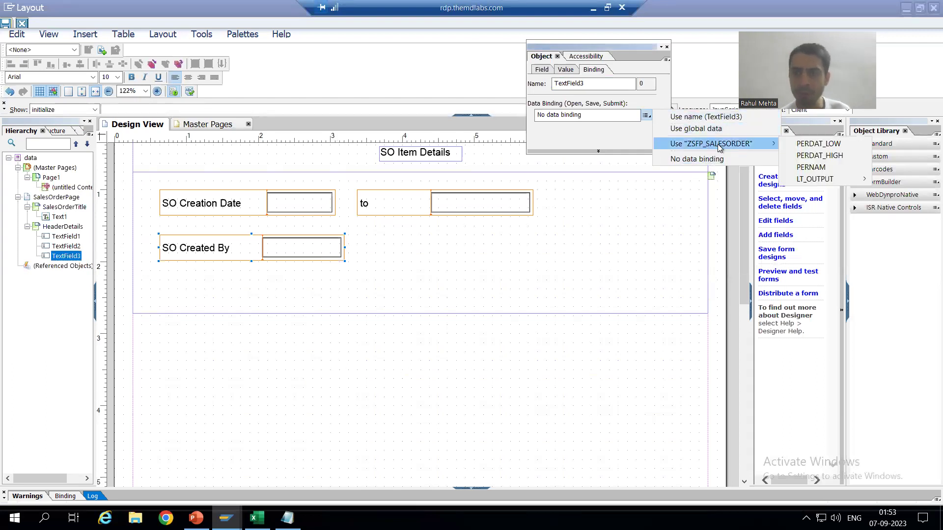
{"action": "left_click", "coordinate": [808, 168]}
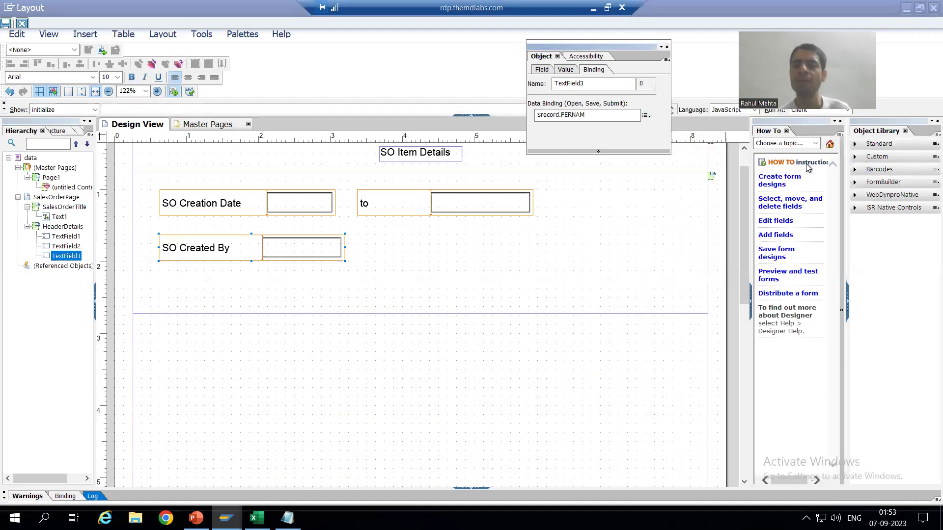
{"action": "left_click", "coordinate": [4, 23]}
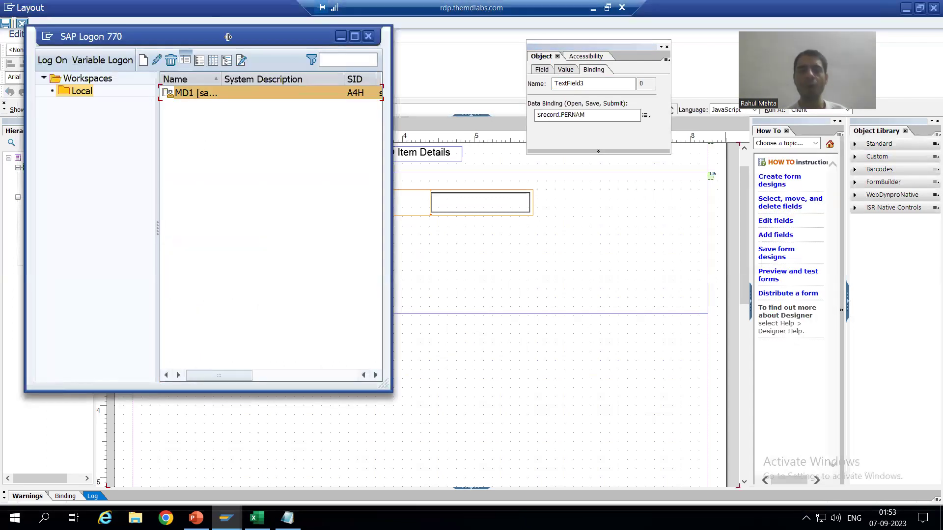
{"action": "left_click", "coordinate": [340, 37]}
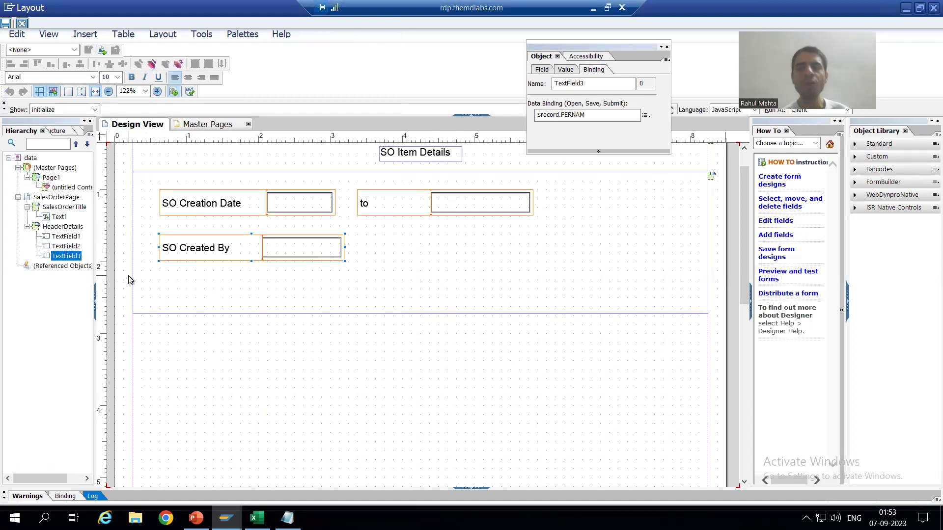
- Insert a subform under SalesOrderPage and widen it to 8 in across the content area
{"action": "left_click", "coordinate": [393, 310]}
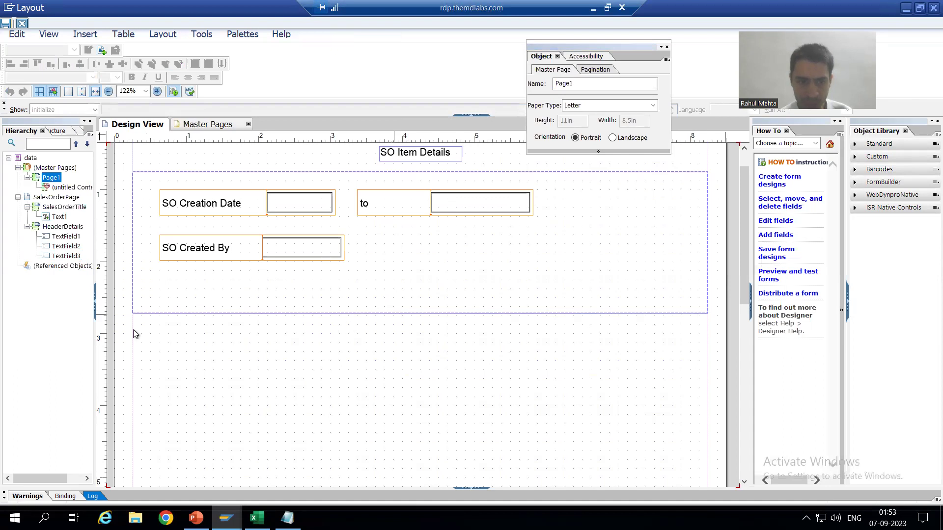
{"action": "left_click", "coordinate": [51, 198]}
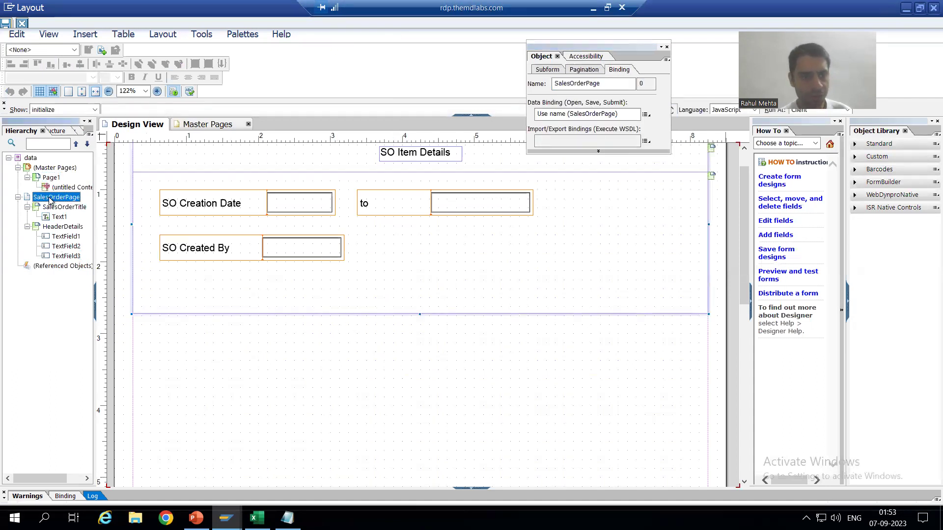
{"action": "right_click", "coordinate": [51, 200]}
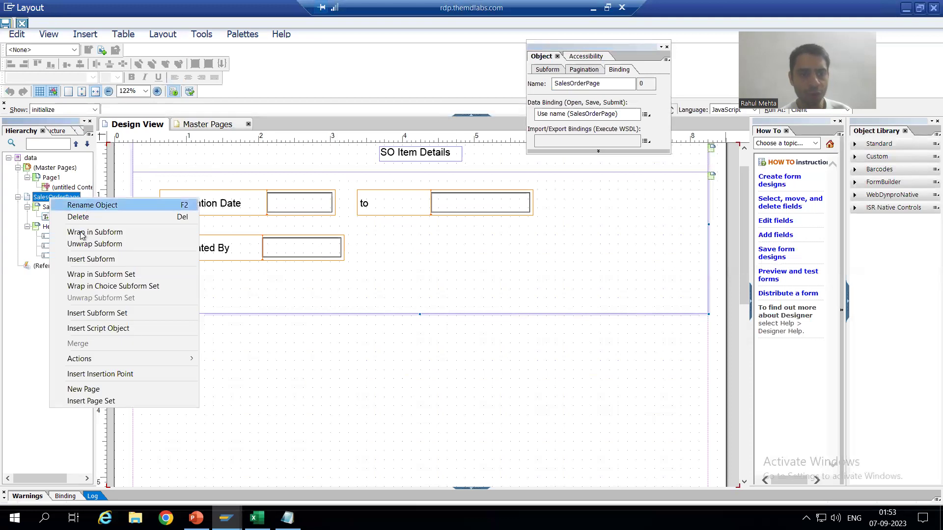
{"action": "left_click", "coordinate": [83, 260]}
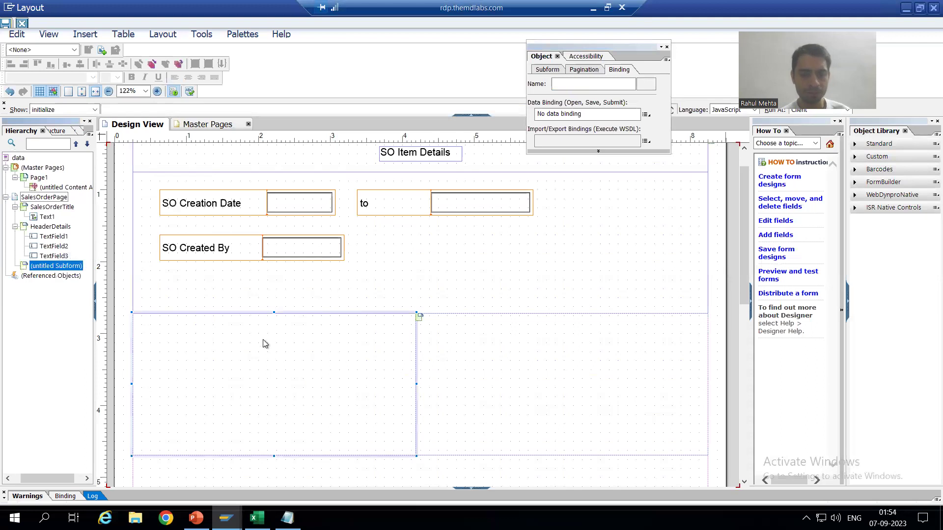
{"action": "left_click_drag", "start_coordinate": [416, 384], "coordinate": [711, 374]}
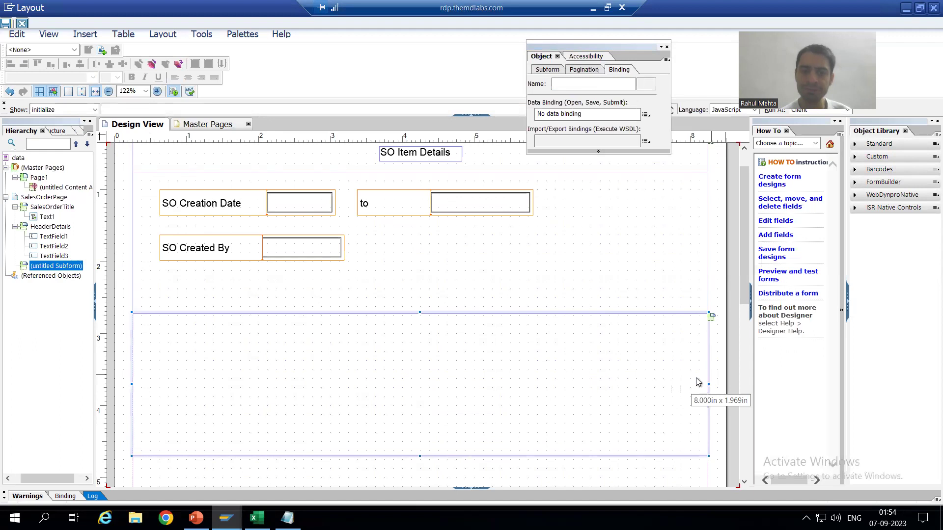
- Try to rename the untitled subform under SalesOrderPage to ItemDetails
{"action": "right_click", "coordinate": [38, 272]}
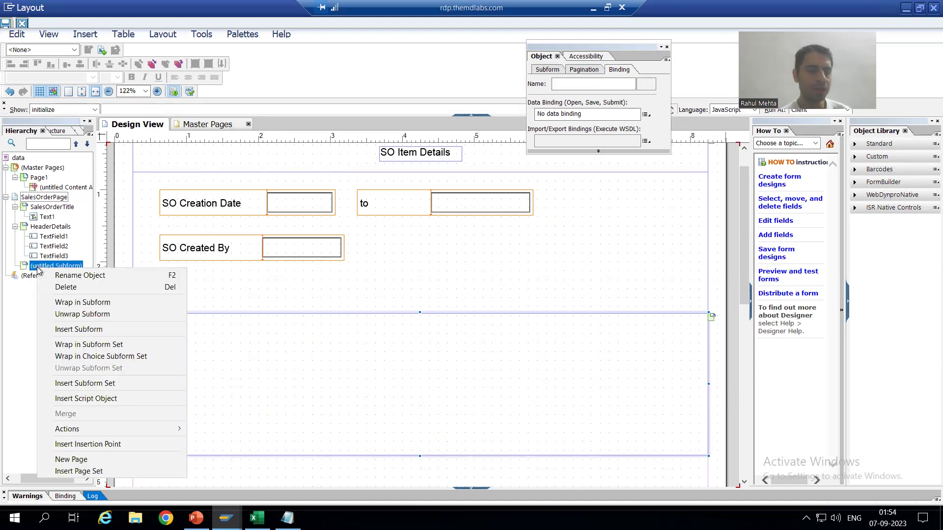
{"action": "left_click", "coordinate": [65, 276]}
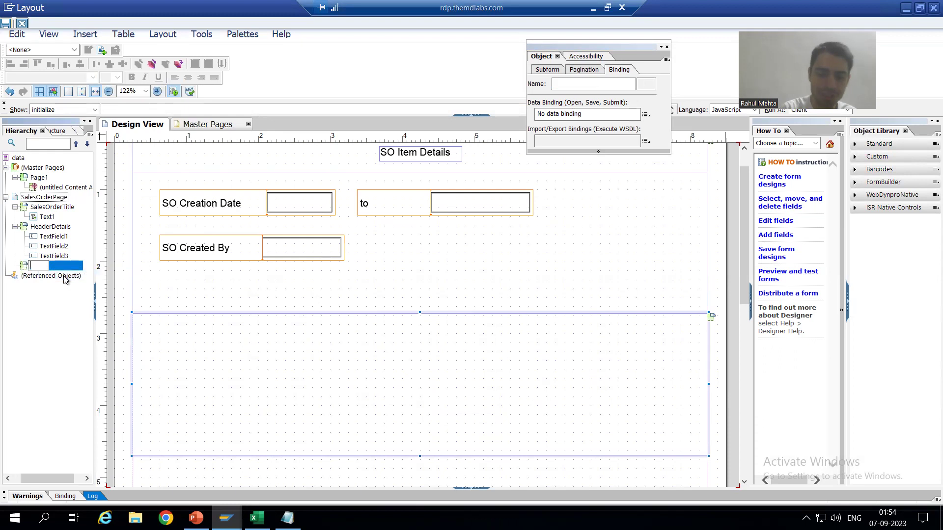
{"action": "type", "text": "ItemDetails"}
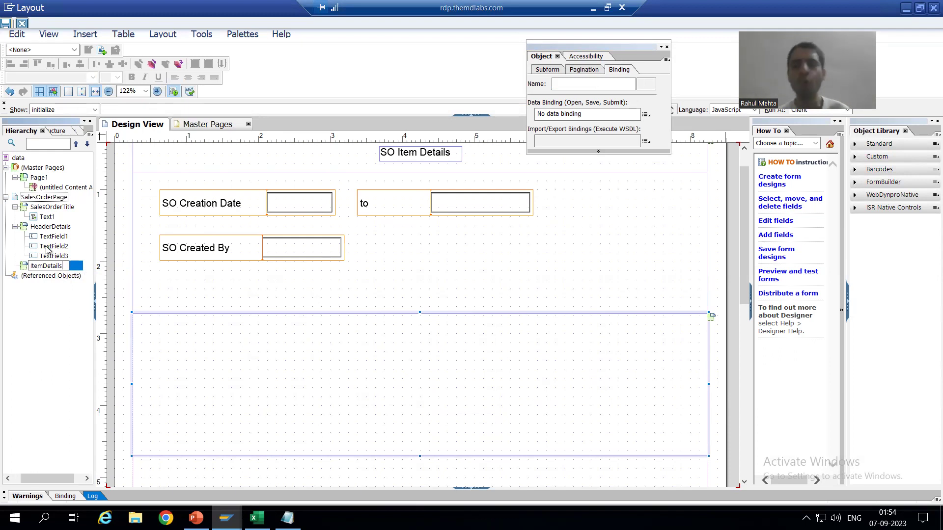
- Place the LT_OUTPUT table from the form's data view into the new subform and save the form layout
{"action": "left_click", "coordinate": [58, 131]}
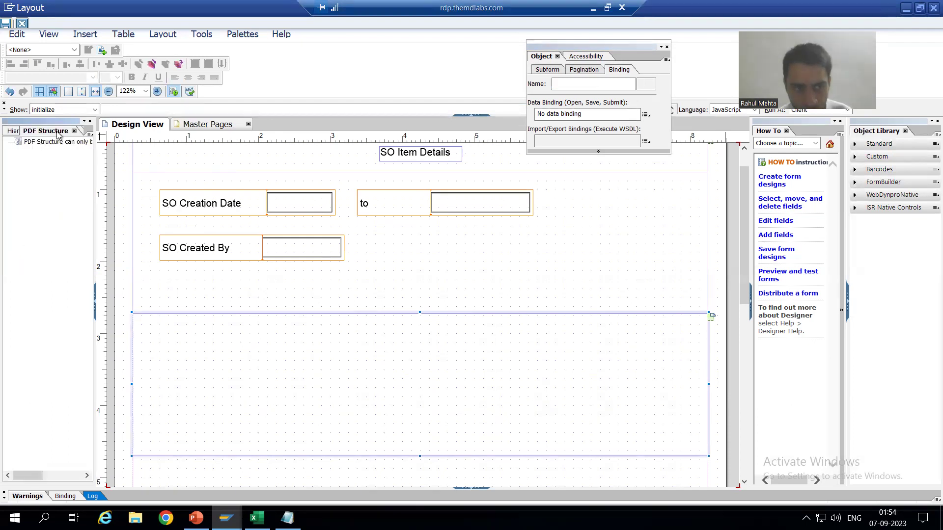
{"action": "left_click", "coordinate": [81, 132]}
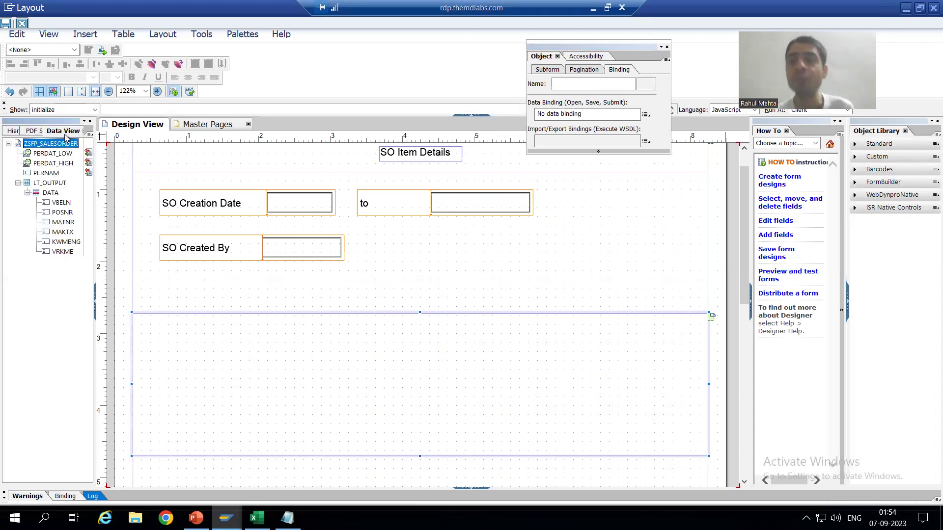
{"action": "left_click", "coordinate": [49, 183]}
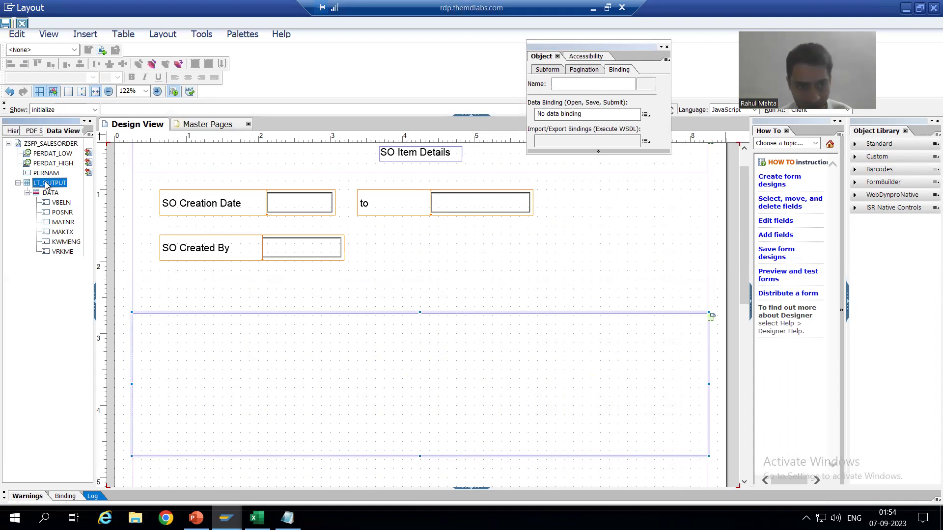
{"action": "left_click_drag", "start_coordinate": [46, 184], "coordinate": [138, 321]}
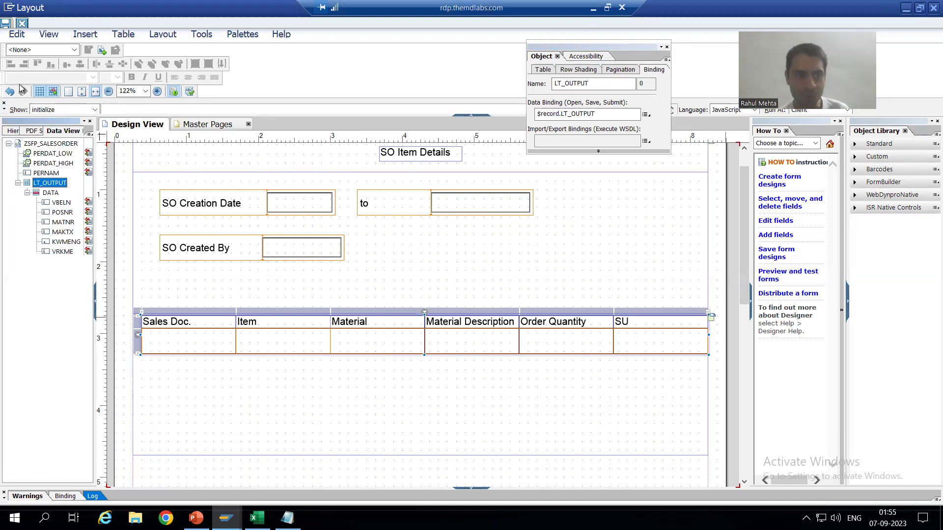
{"action": "left_click", "coordinate": [6, 22]}
{"action": "left_click", "coordinate": [7, 21]}
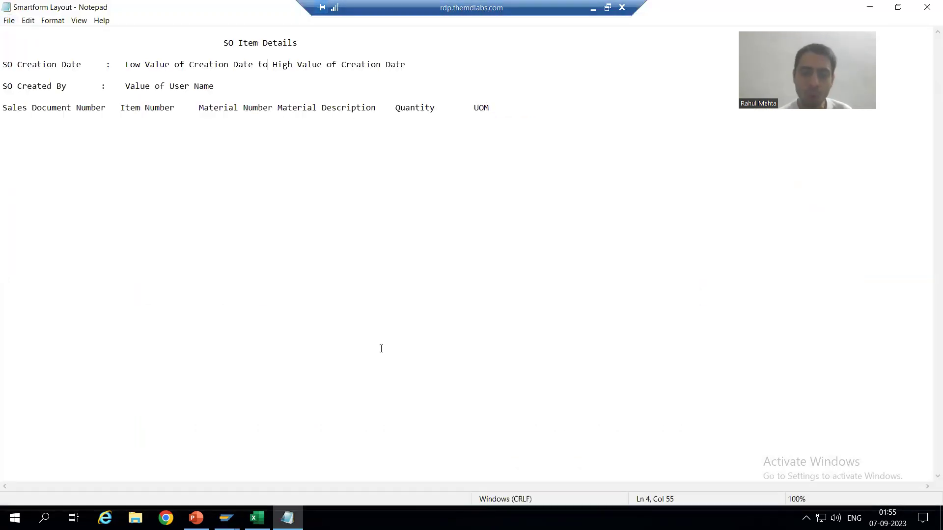
- Return to the Form Builder and display the ZSTR_OUTPUT structure from the ABAP Dictionary in a new session
{"action": "left_click", "coordinate": [226, 518]}
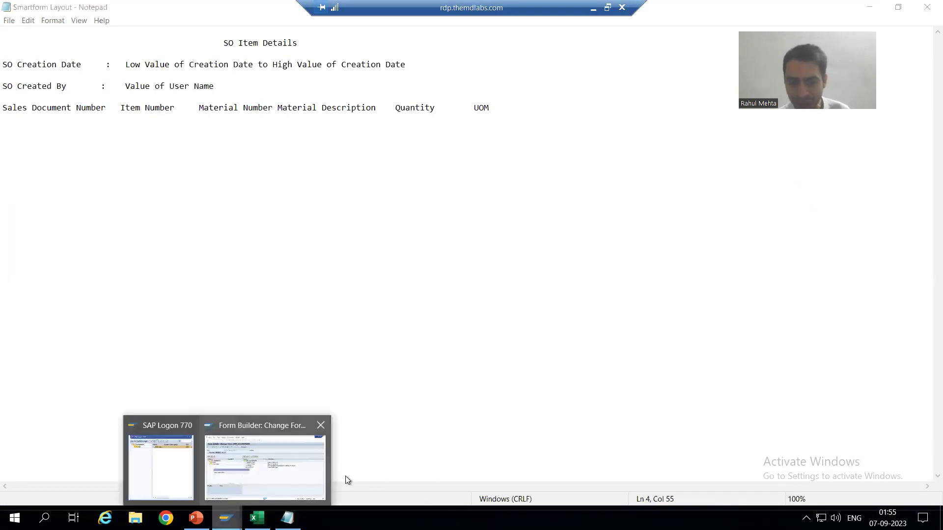
{"action": "left_click", "coordinate": [305, 464]}
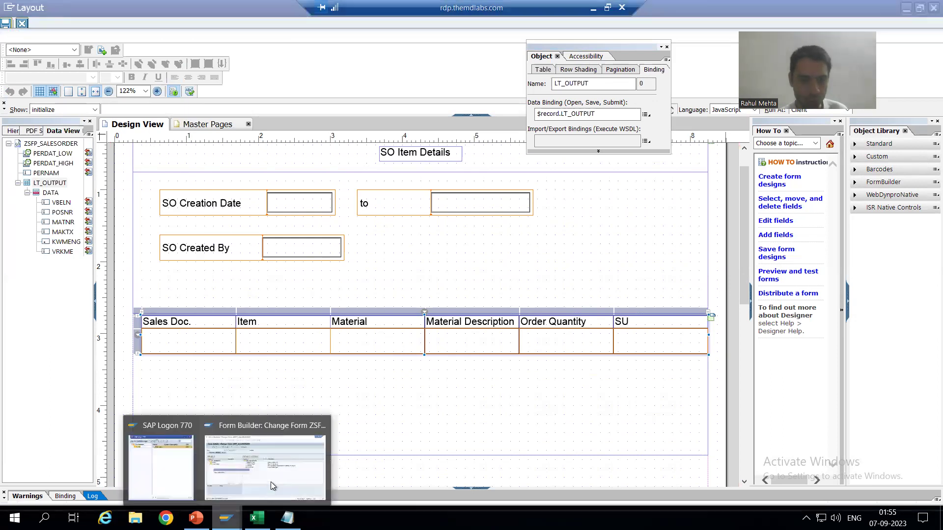
{"action": "left_click", "coordinate": [270, 482]}
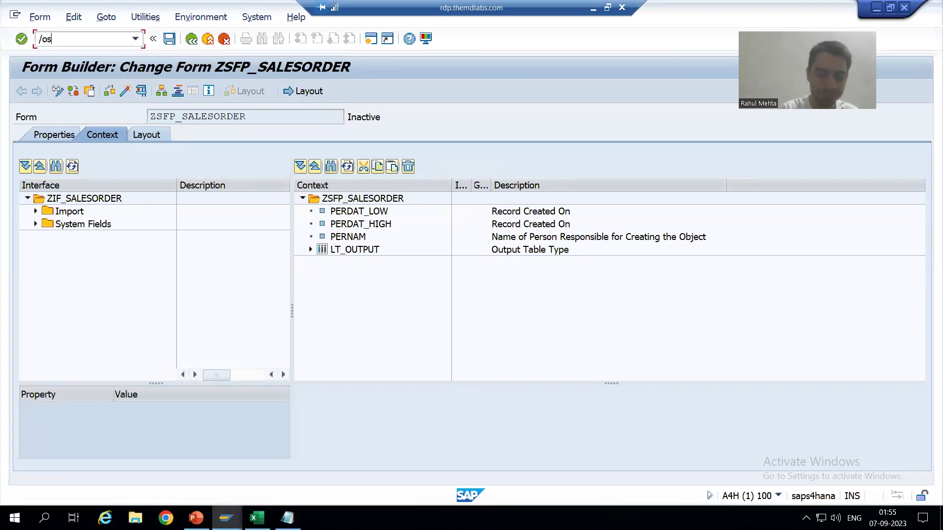
{"action": "type", "text": "1"}
{"action": "key", "text": "Return"}
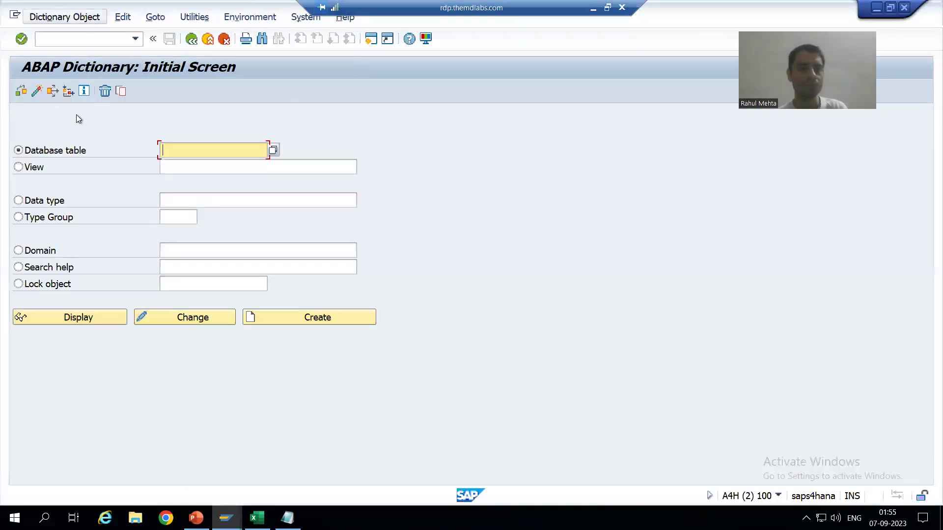
{"action": "left_click", "coordinate": [70, 203]}
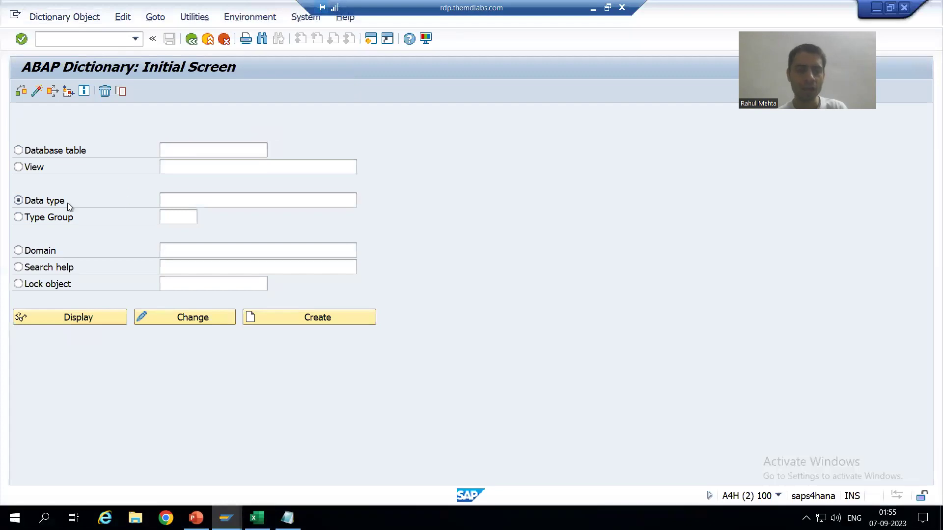
{"action": "left_click", "coordinate": [177, 244]}
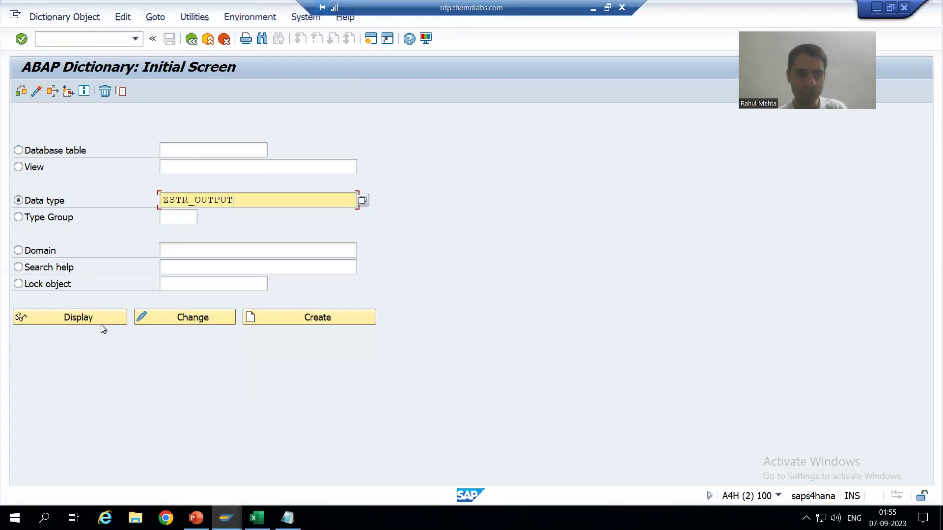
{"action": "left_click", "coordinate": [102, 322]}
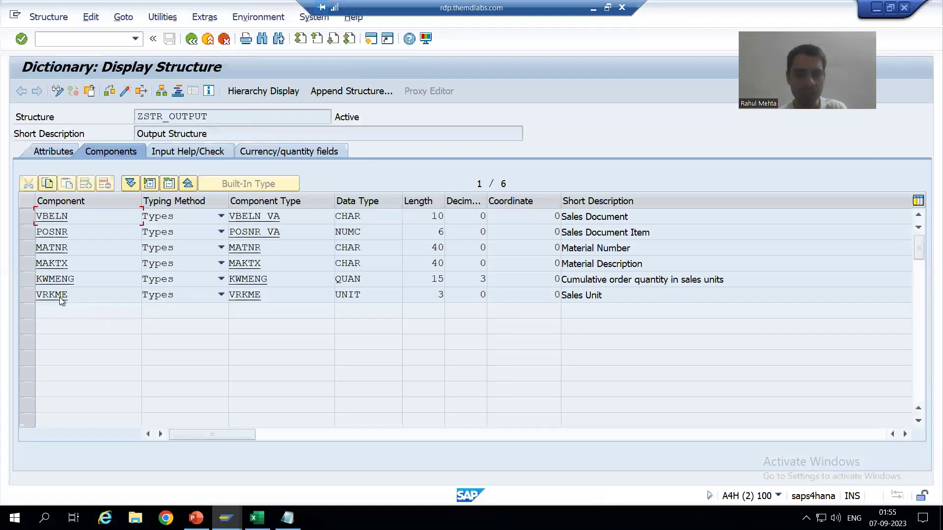
- Open the VRKME component's data element and check the heading among its field labels
{"action": "double_click", "coordinate": [253, 295]}
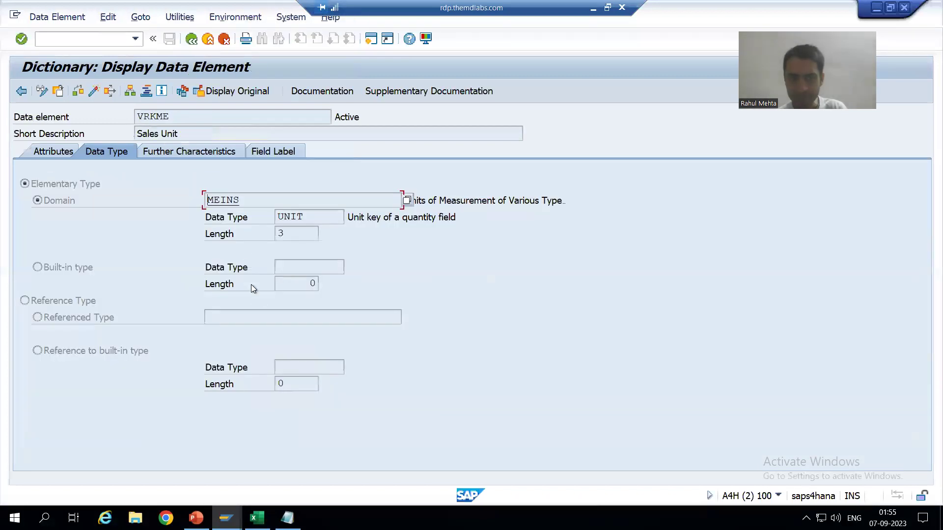
{"action": "left_click", "coordinate": [257, 154]}
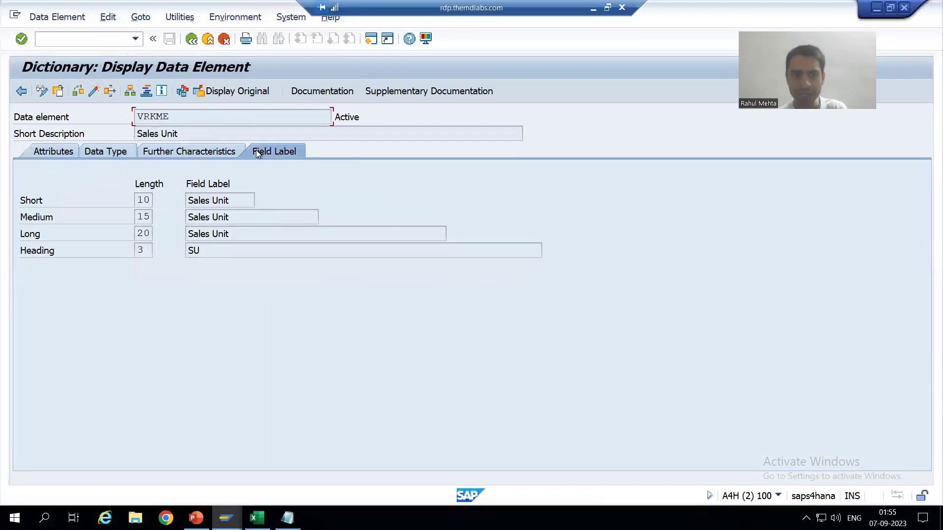
{"action": "left_click", "coordinate": [206, 249]}
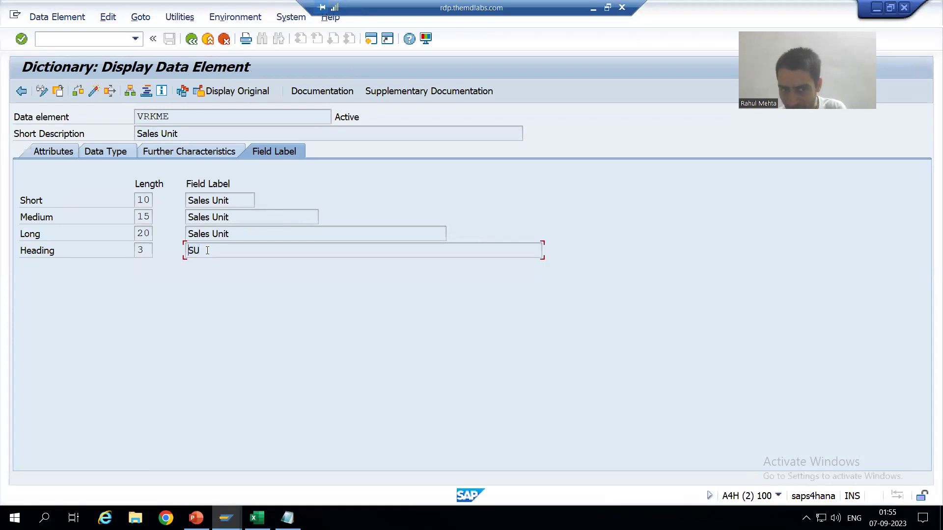
{"action": "double_click", "coordinate": [183, 251]}
{"action": "left_click", "coordinate": [184, 251]}
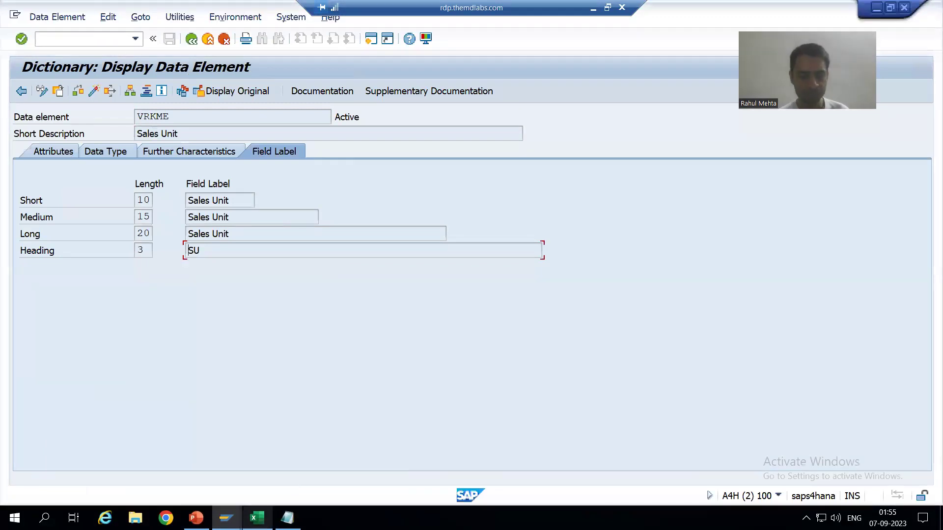
- Switch back to the form layout, change the table's SU column header to "UOM" and save the form layout
{"action": "mouse_move", "coordinate": [226, 517]}
{"action": "left_click", "coordinate": [200, 464]}
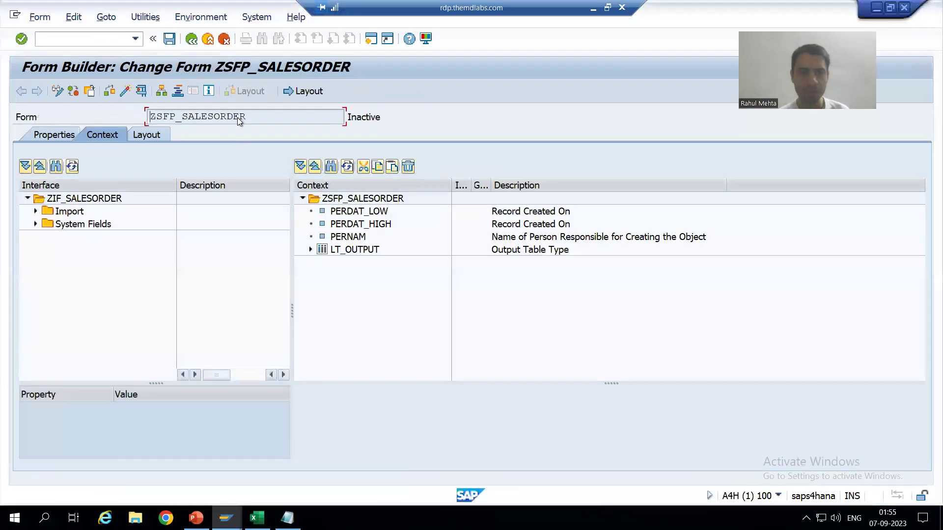
{"action": "left_click", "coordinate": [305, 91]}
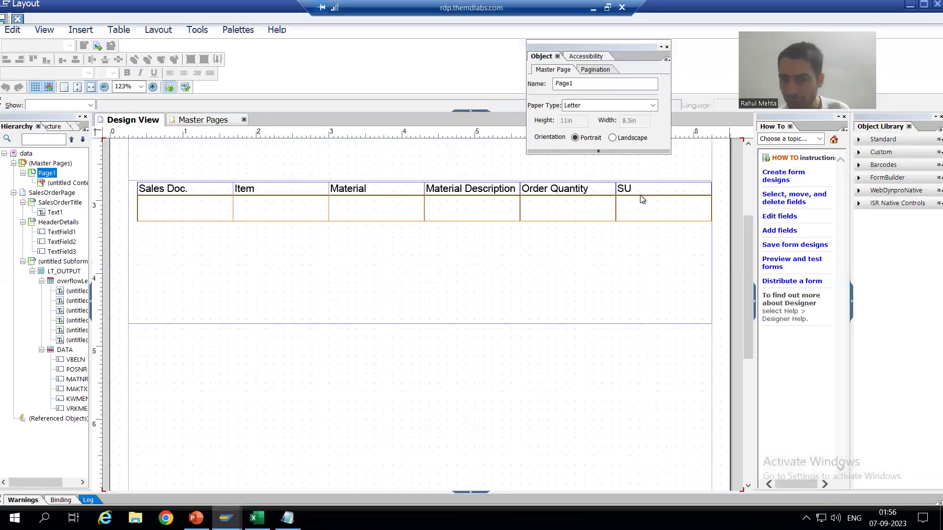
{"action": "double_click", "coordinate": [632, 188]}
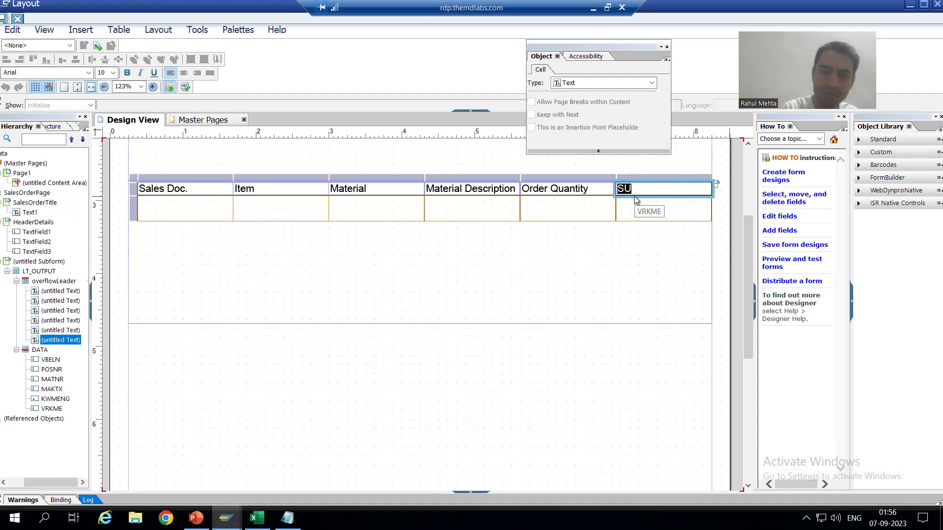
{"action": "key", "text": "BackSpace"}
{"action": "type", "text": "UOM"}
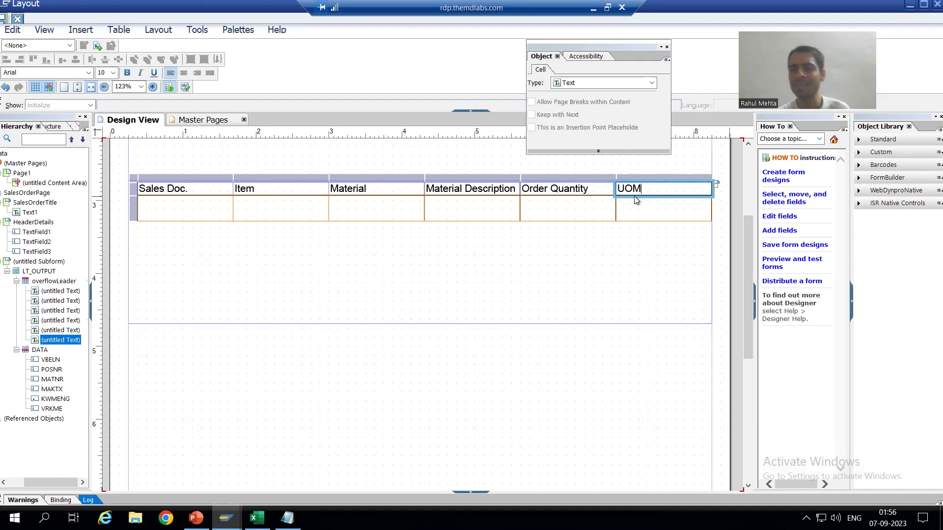
{"action": "left_click", "coordinate": [3, 20]}
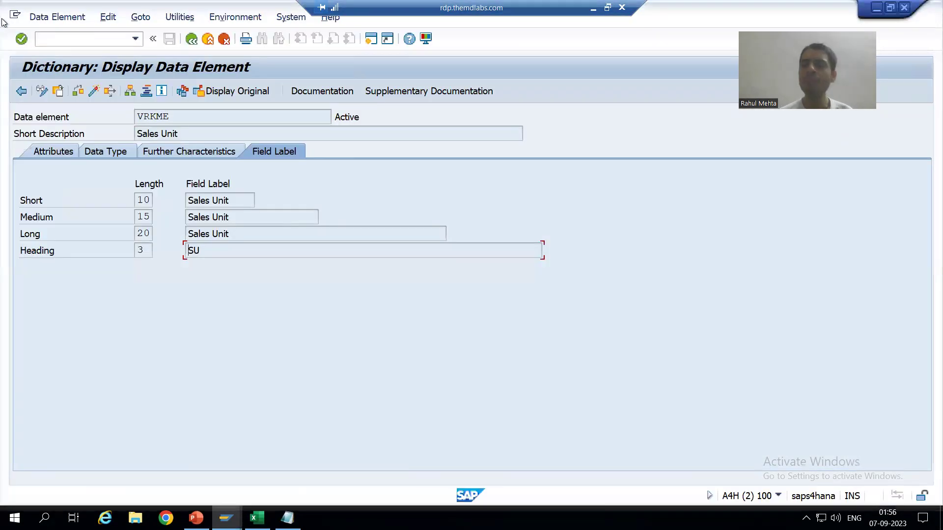
- Return to the form layout and rename the untitled subform that contains the LT_OUTPUT table to ItemDetails
{"action": "left_click", "coordinate": [225, 518]}
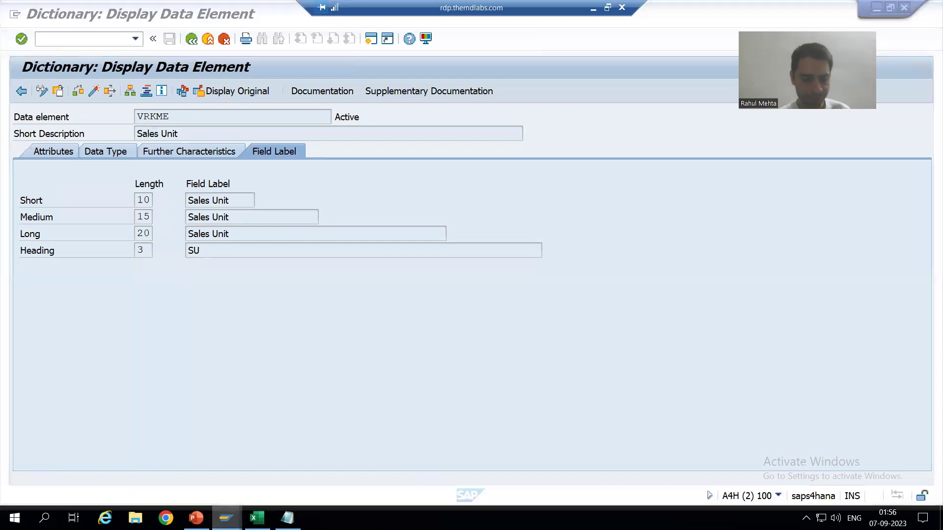
{"action": "left_click", "coordinate": [226, 479]}
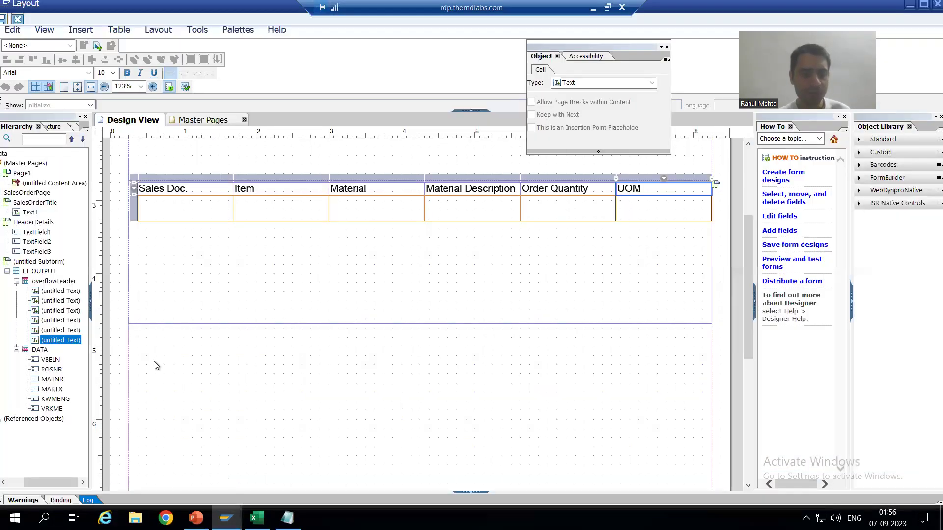
{"action": "left_click", "coordinate": [26, 140]}
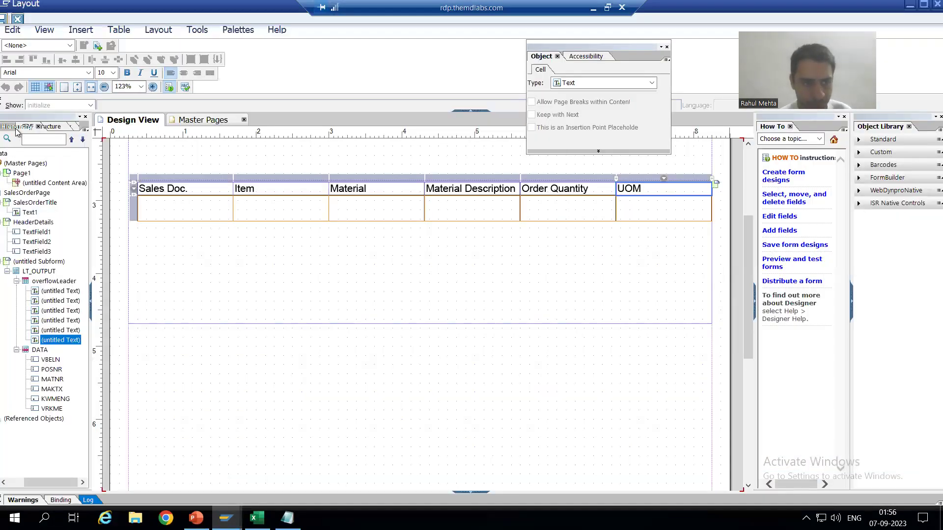
{"action": "left_click", "coordinate": [23, 262]}
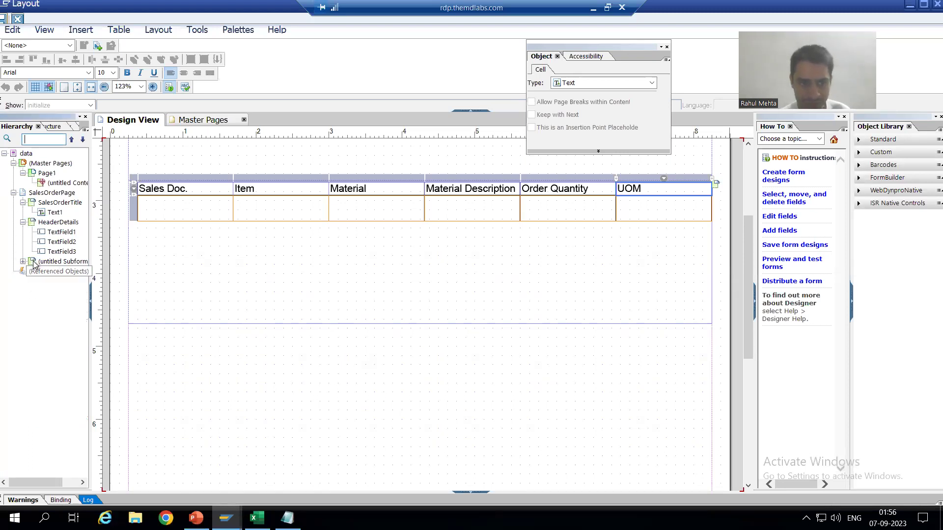
{"action": "left_click", "coordinate": [22, 262]}
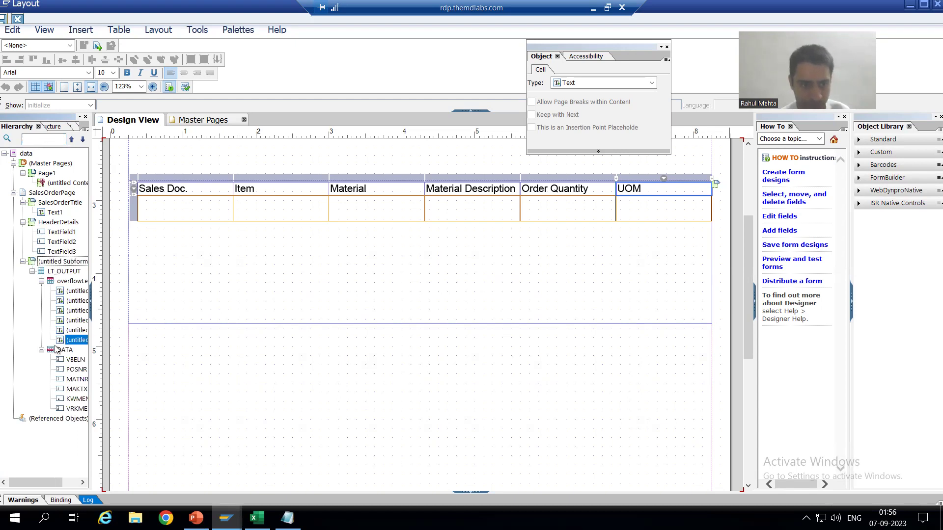
{"action": "right_click", "coordinate": [53, 266]}
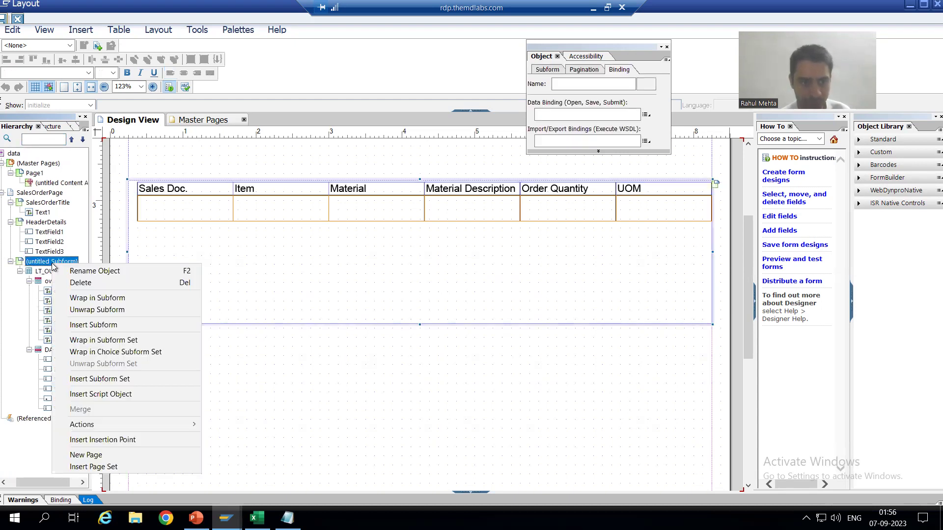
{"action": "left_click", "coordinate": [87, 271]}
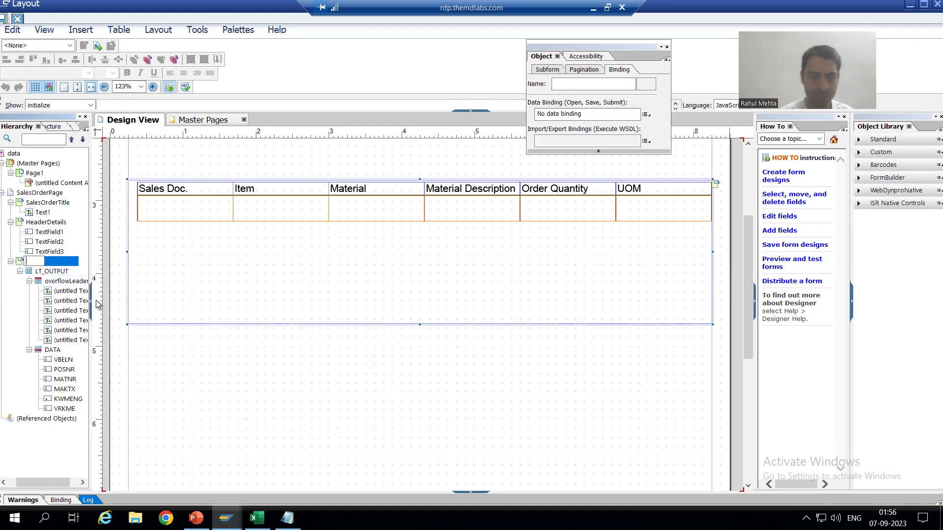
{"action": "type", "text": "Item"}
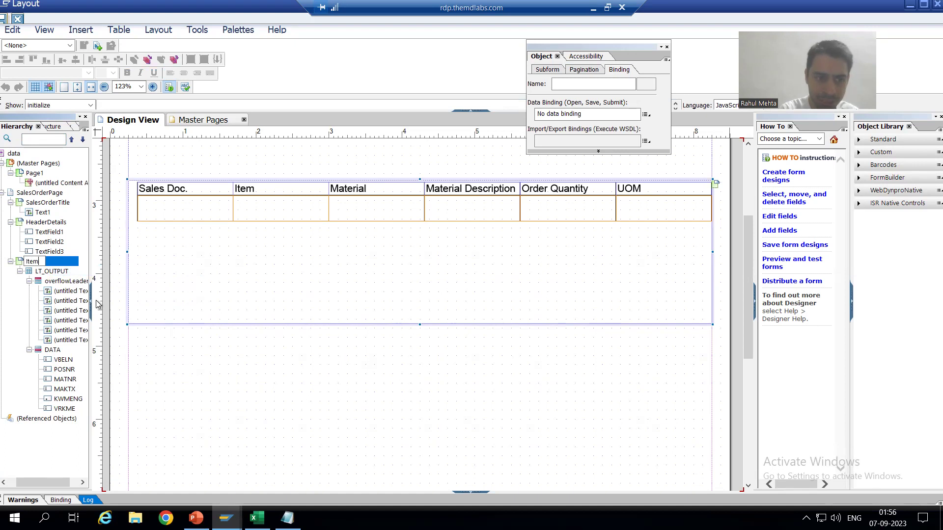
{"action": "type", "text": "Details"}
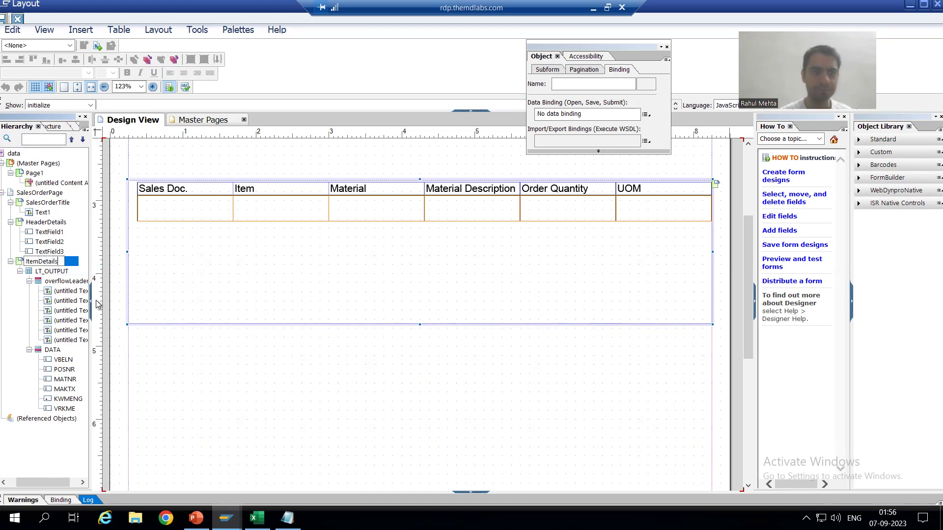
{"action": "key", "text": "Return"}
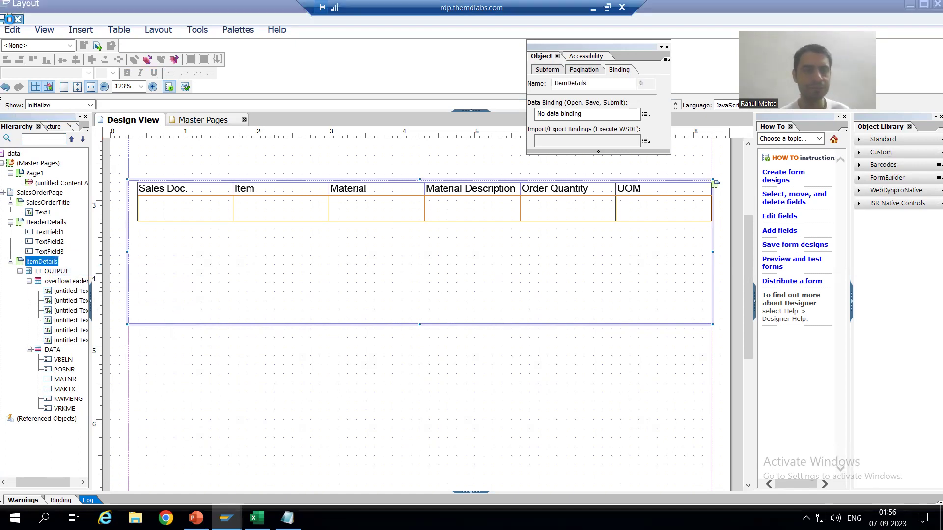
{"action": "key", "text": "alt+Tab"}
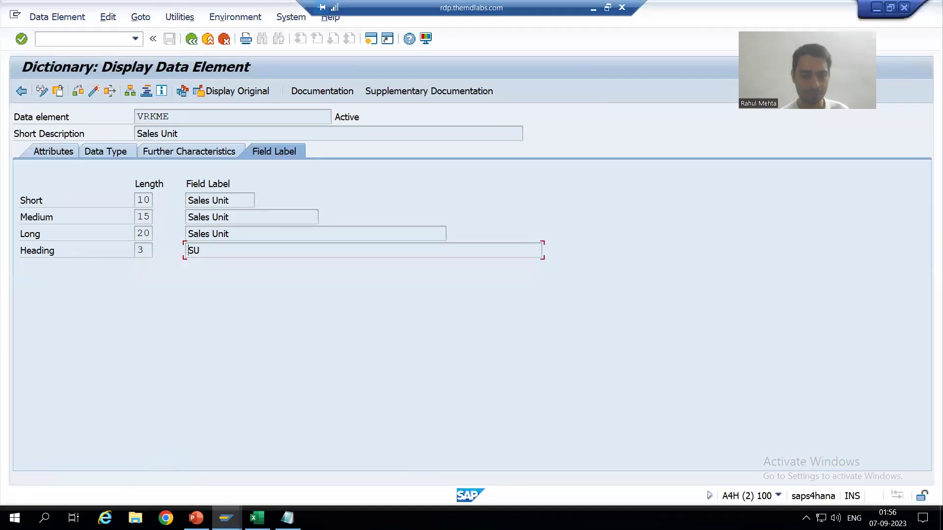
- Return to the form layout and review the LT_OUTPUT table and the ItemDetails, SalesOrderTitle and HeaderDetails subforms with their data bindings
{"action": "mouse_move", "coordinate": [226, 518]}
{"action": "left_click", "coordinate": [231, 476]}
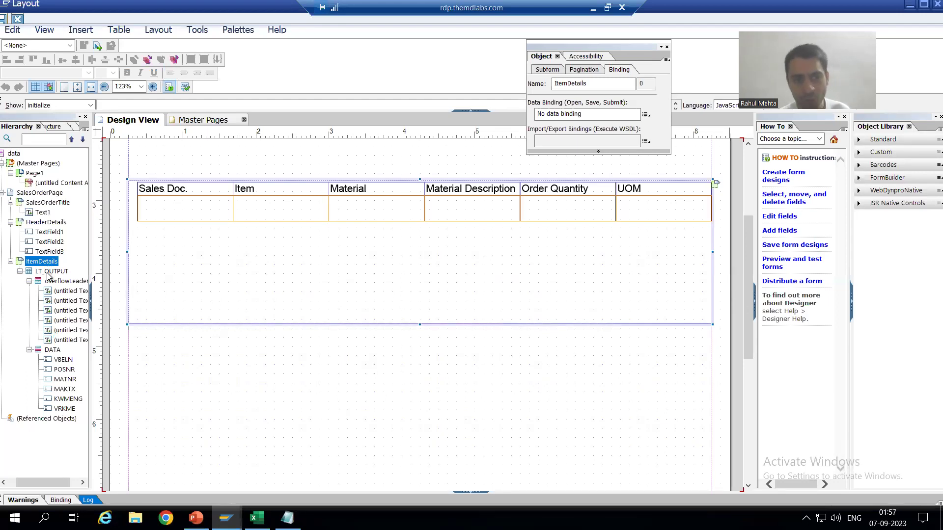
{"action": "left_click", "coordinate": [48, 273]}
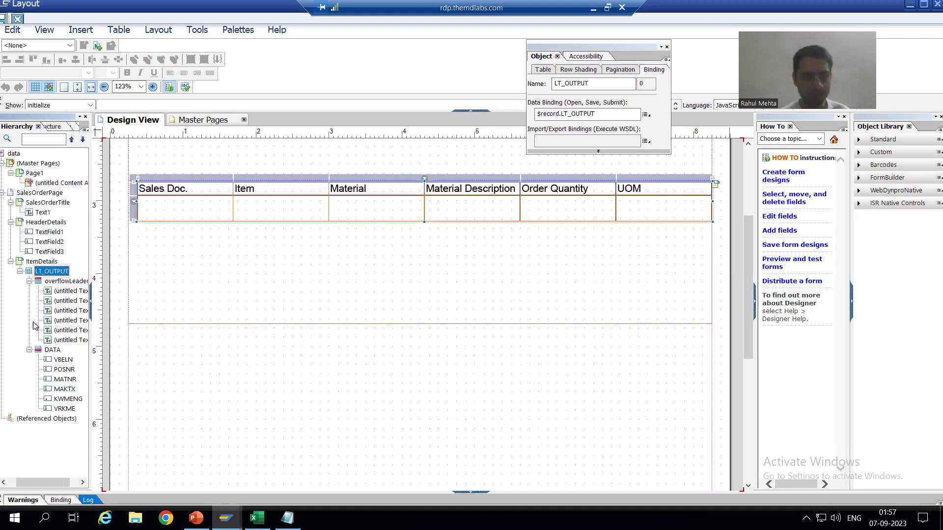
{"action": "left_click", "coordinate": [44, 262]}
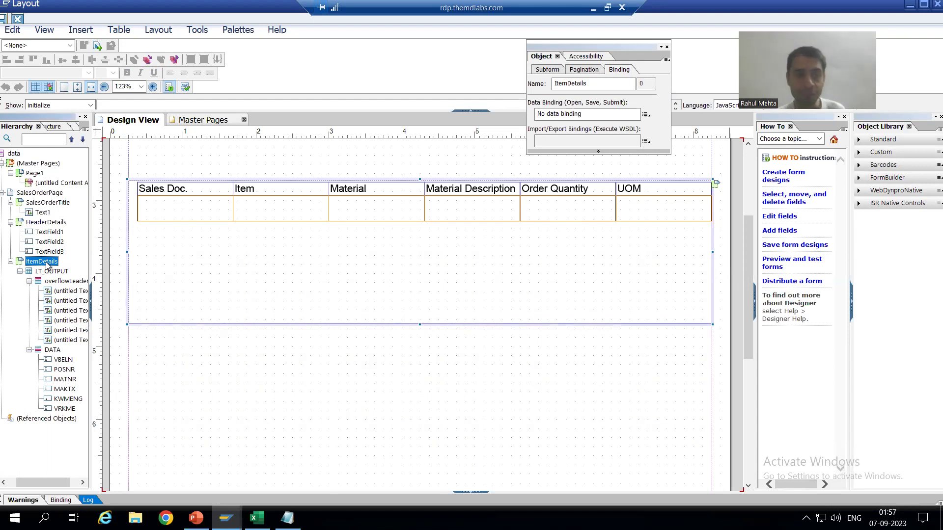
{"action": "left_click", "coordinate": [43, 204]}
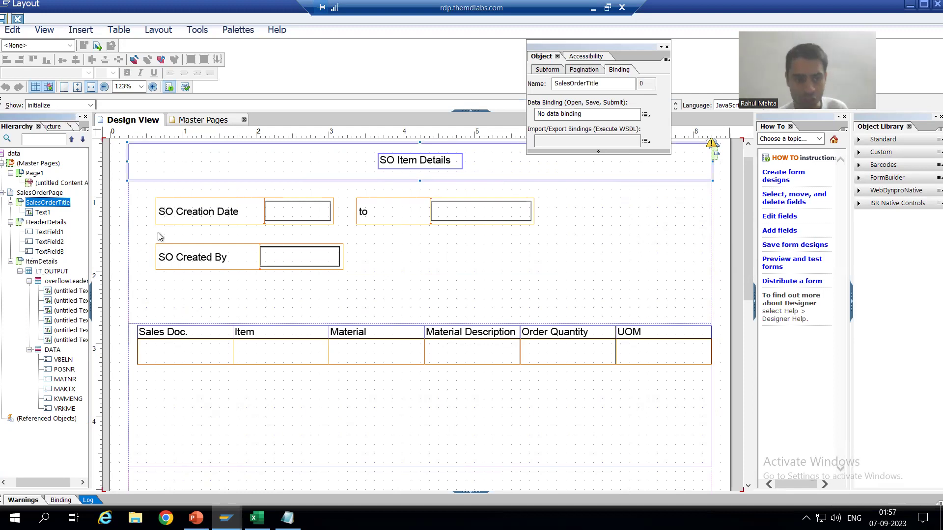
{"action": "left_click", "coordinate": [45, 223]}
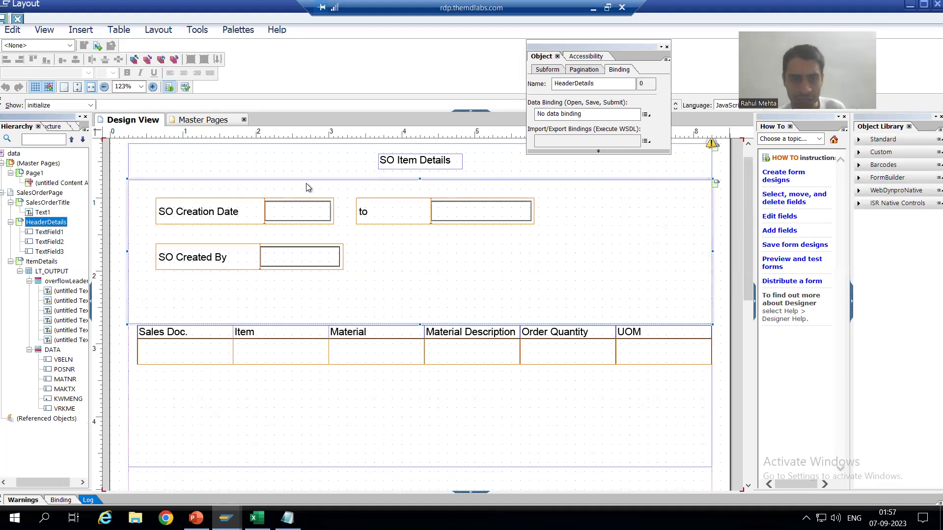
- Select the ItemDetails subform and reset the workspace's palette locations
{"action": "left_click", "coordinate": [42, 262]}
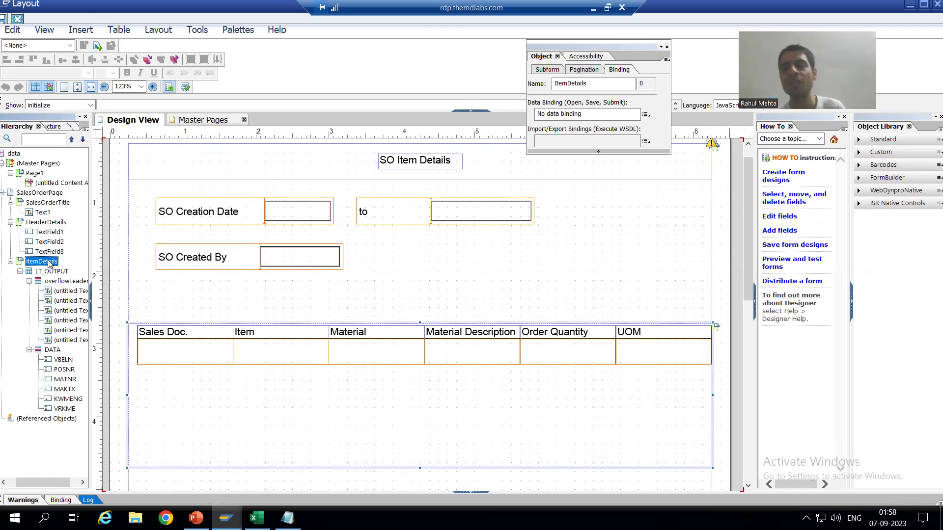
{"action": "left_click", "coordinate": [241, 30]}
{"action": "mouse_move", "coordinate": [252, 46]}
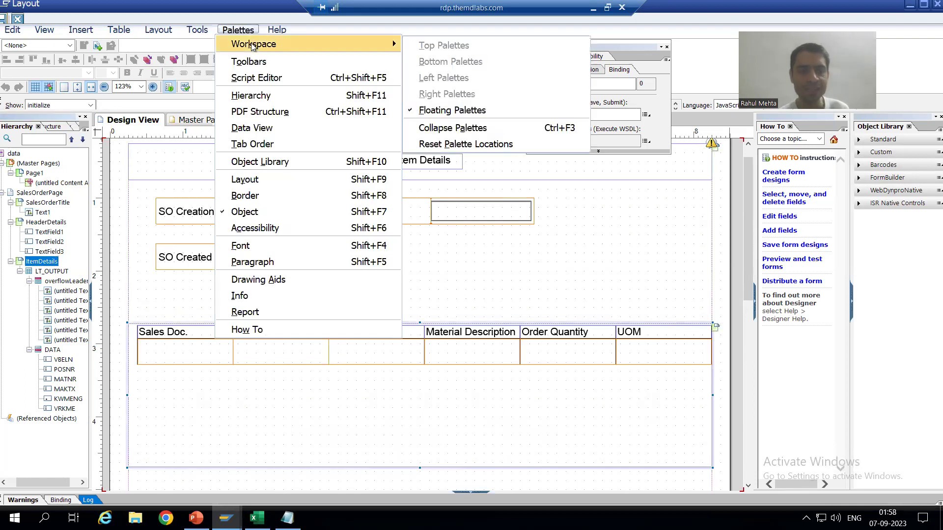
{"action": "left_click", "coordinate": [456, 146]}
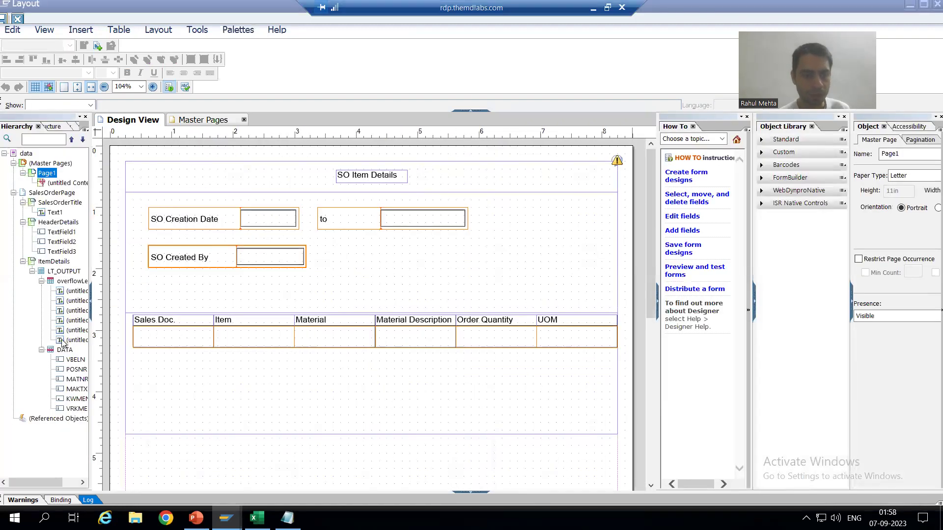
- Float and enlarge the Object palette, and set the ItemDetails subform's content to Flowed
{"action": "left_click", "coordinate": [60, 271]}
{"action": "left_click", "coordinate": [51, 262]}
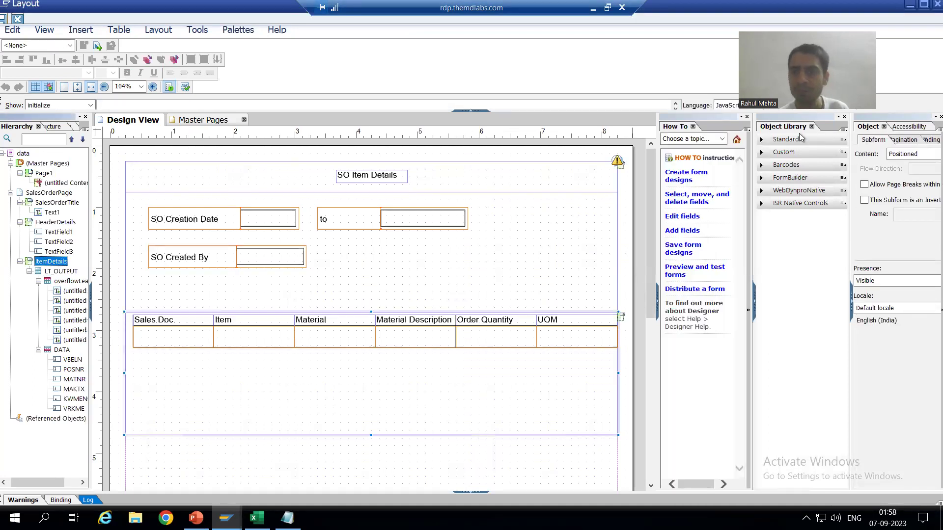
{"action": "left_click_drag", "start_coordinate": [899, 118], "coordinate": [509, 44]}
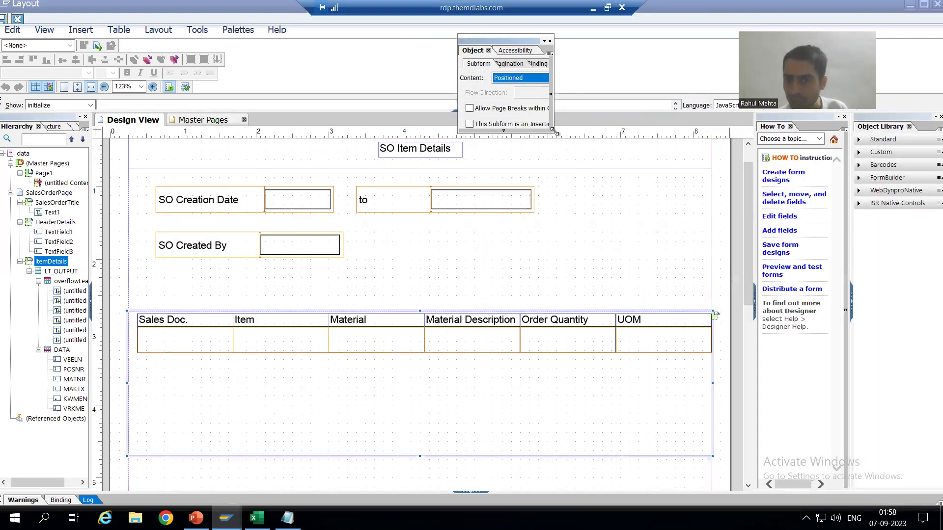
{"action": "left_click_drag", "start_coordinate": [555, 135], "coordinate": [651, 155]}
{"action": "left_click", "coordinate": [598, 59]}
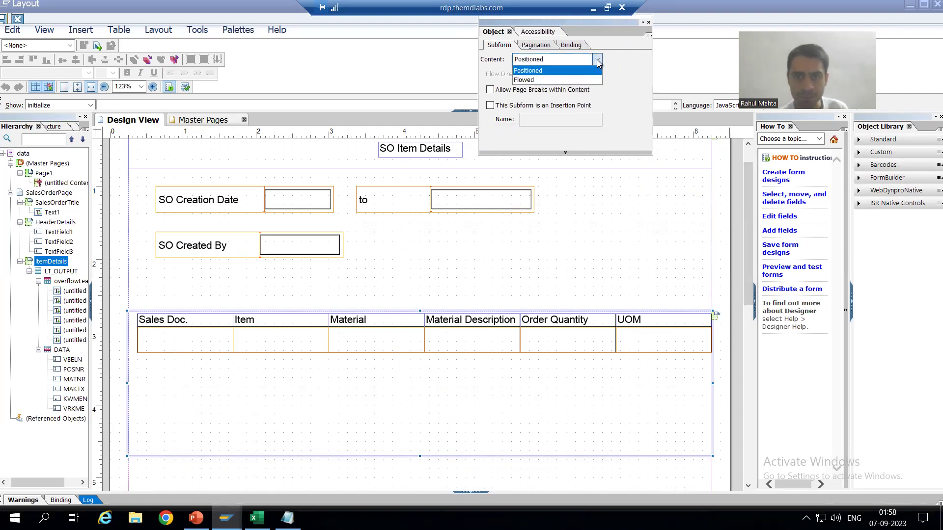
{"action": "left_click", "coordinate": [539, 81]}
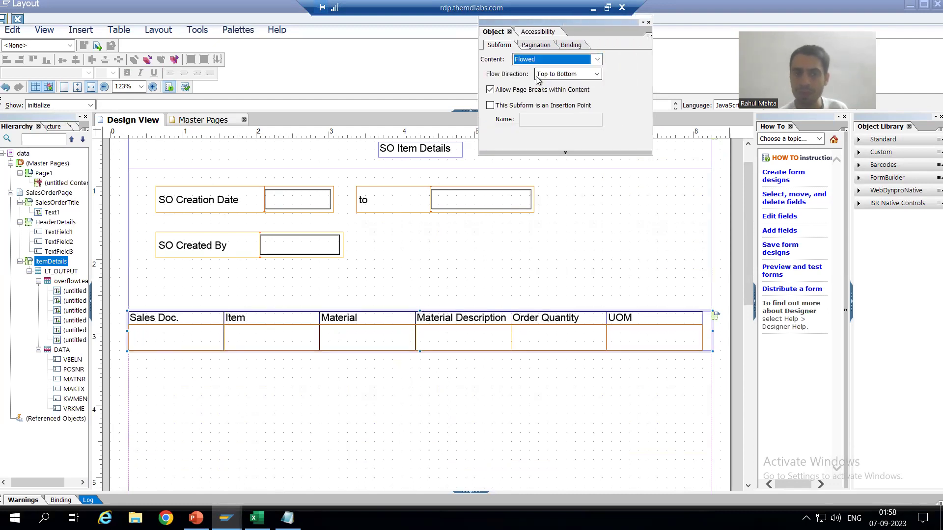
- Compare the content and flow settings of the HeaderDetails, SalesOrderTitle and ItemDetails subforms and the SalesOrderPage
{"action": "left_click", "coordinate": [52, 224]}
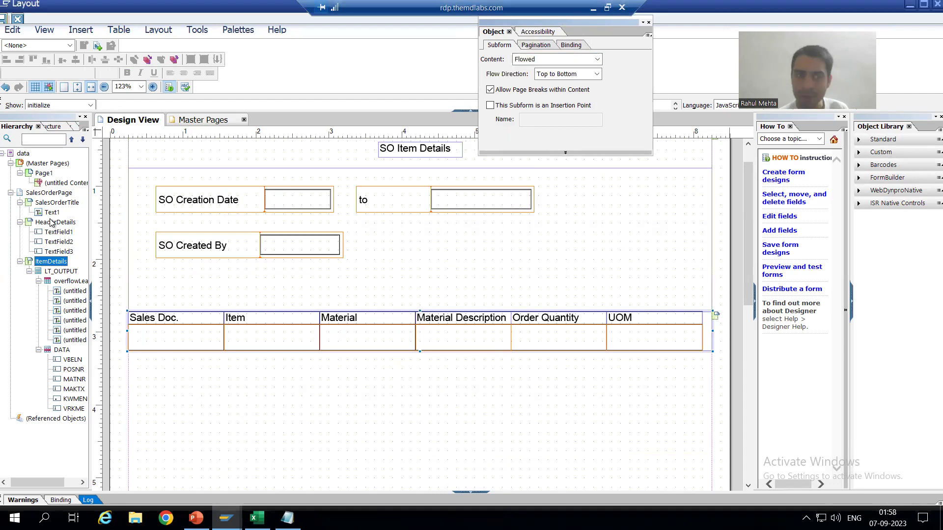
{"action": "left_click", "coordinate": [53, 223]}
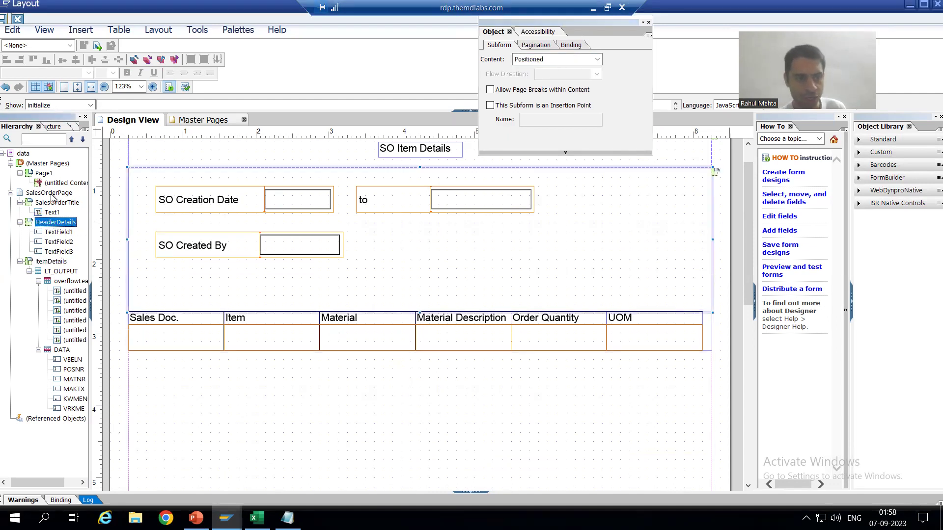
{"action": "left_click", "coordinate": [54, 202]}
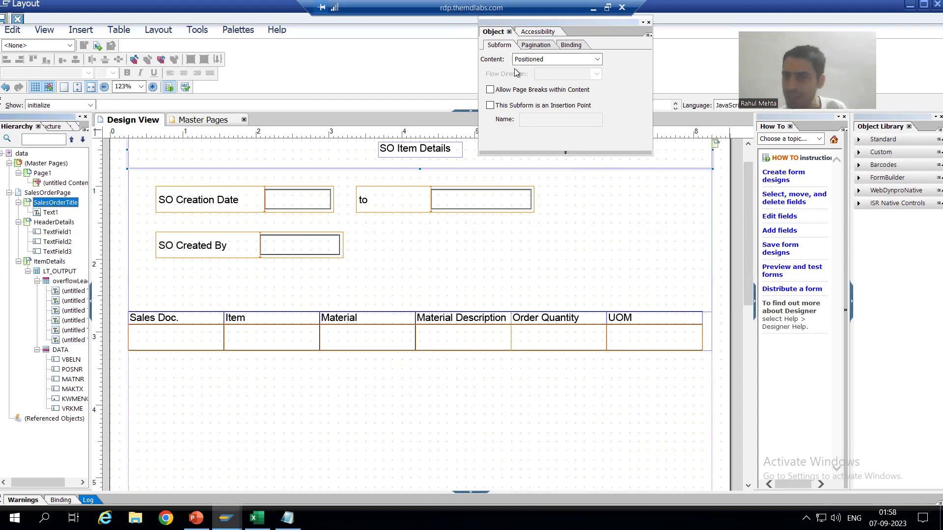
{"action": "left_click", "coordinate": [58, 261]}
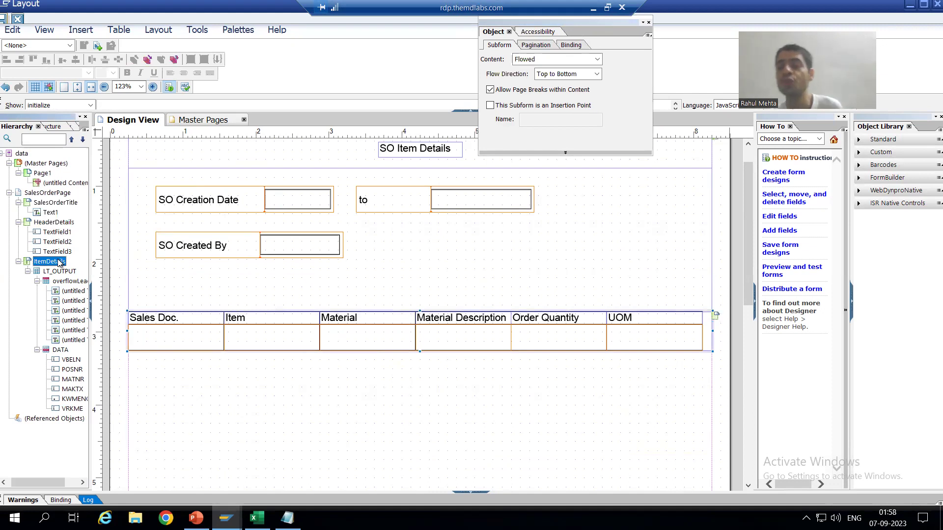
{"action": "left_click", "coordinate": [45, 194]}
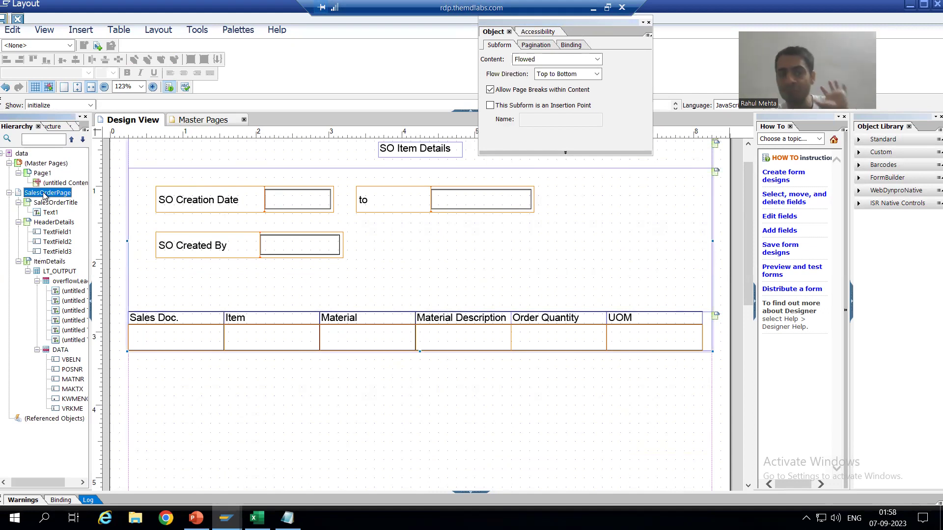
{"action": "left_click", "coordinate": [48, 262]}
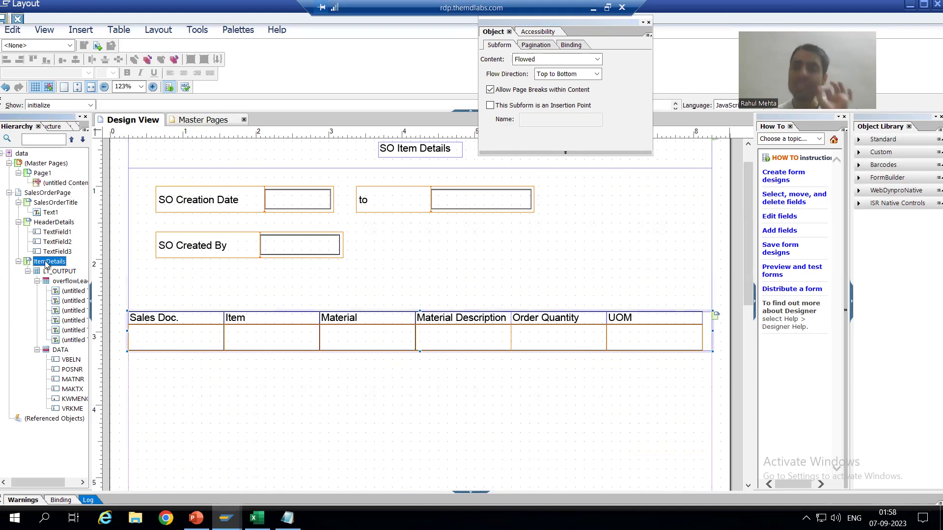
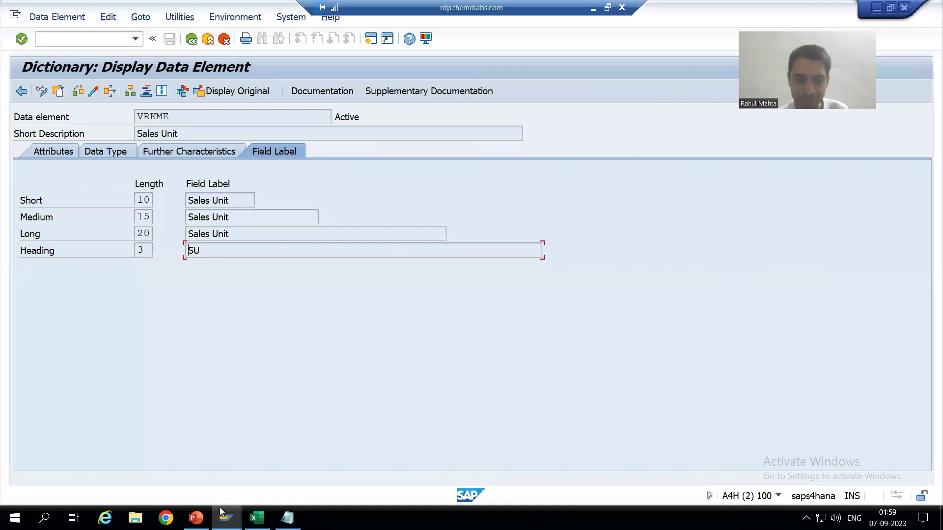
- Return to the form layout, select the LT_OUTPUT table and reset the palette locations again
{"action": "left_click", "coordinate": [226, 518]}
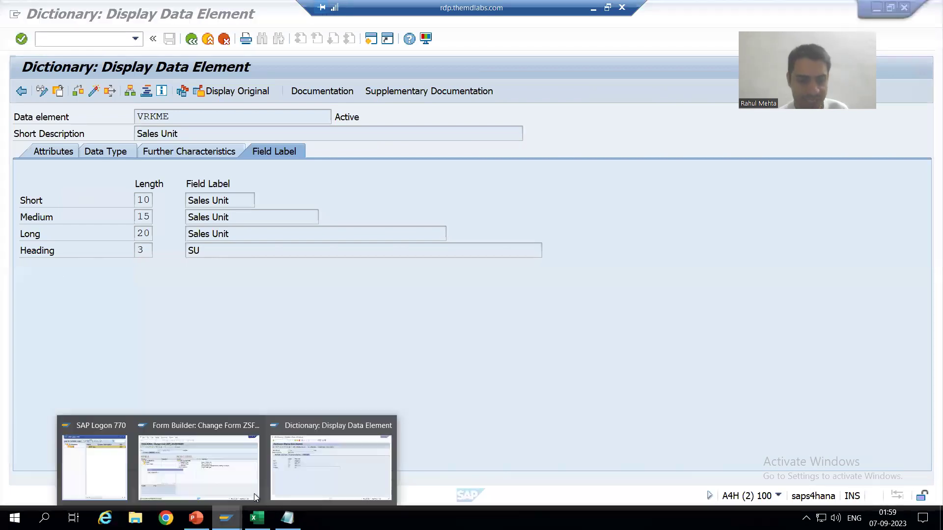
{"action": "left_click", "coordinate": [209, 471]}
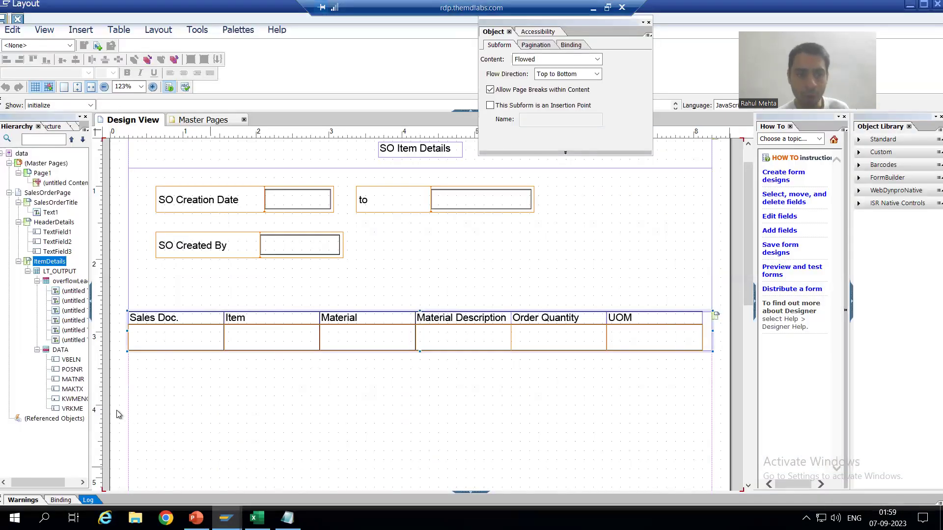
{"action": "left_click", "coordinate": [58, 272]}
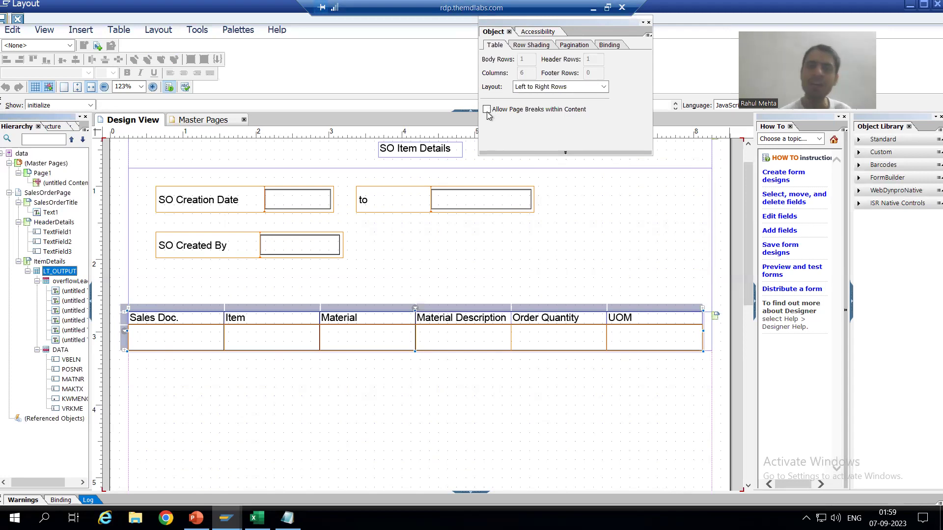
{"action": "left_click", "coordinate": [237, 30]}
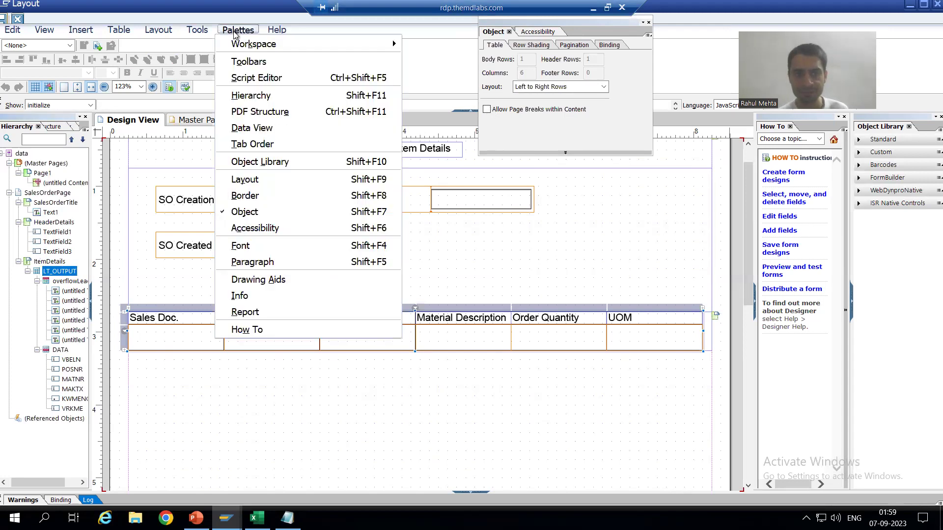
{"action": "mouse_move", "coordinate": [311, 43]}
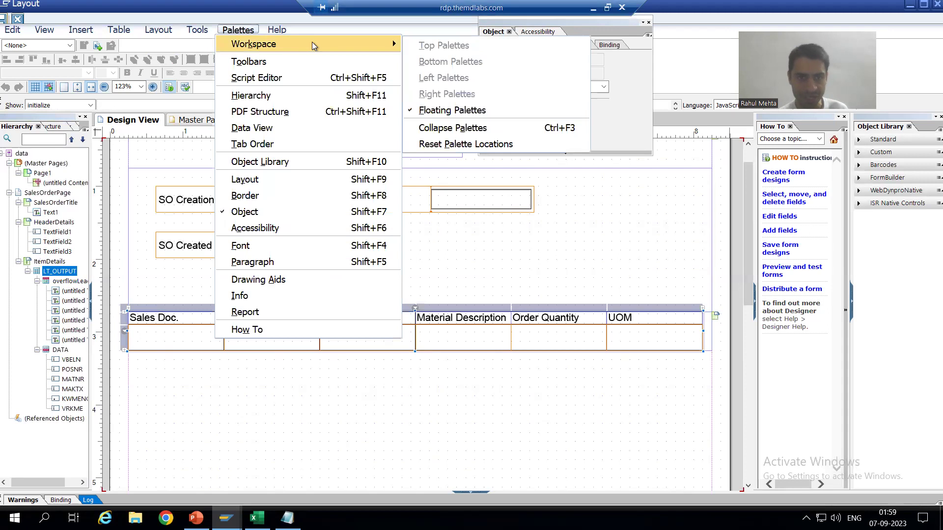
{"action": "left_click", "coordinate": [439, 145]}
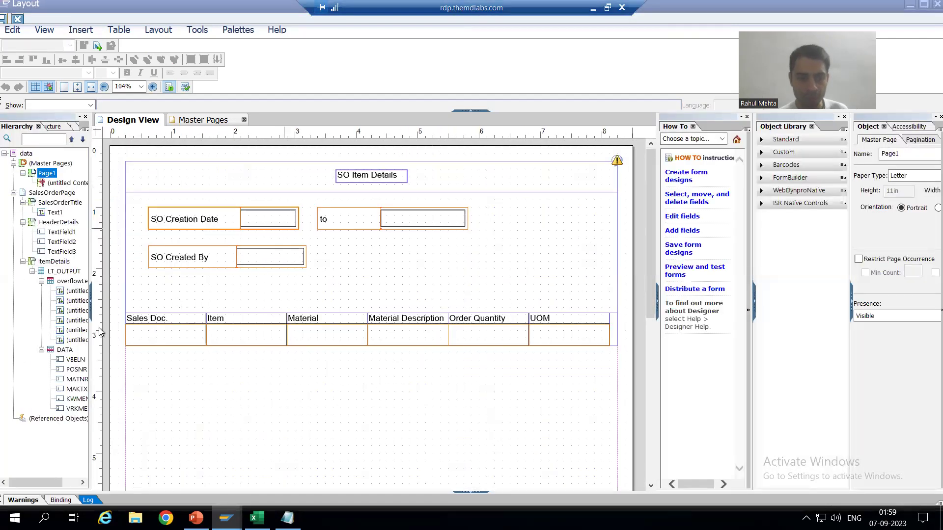
- Float and enlarge the Object palette for the LT_OUTPUT table, and allow page breaks within the table's content
{"action": "left_click", "coordinate": [62, 271]}
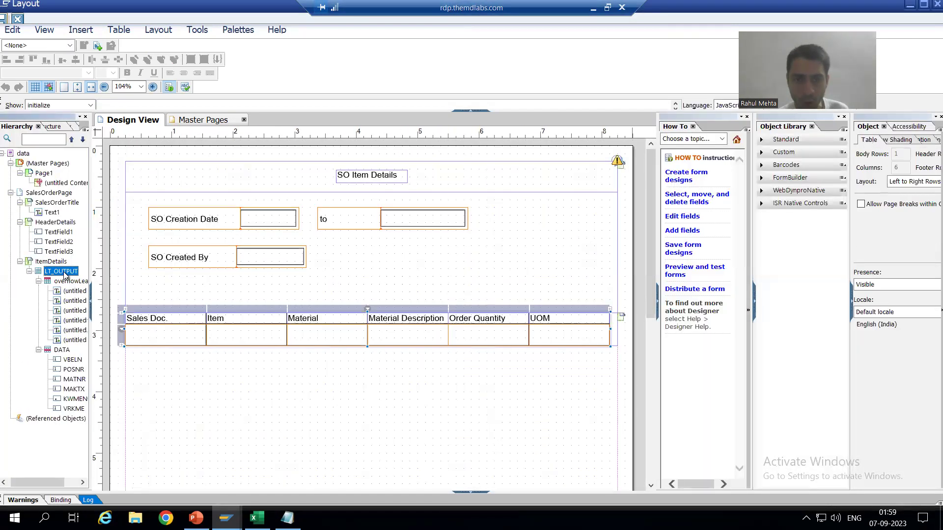
{"action": "left_click_drag", "start_coordinate": [845, 118], "coordinate": [536, 57]}
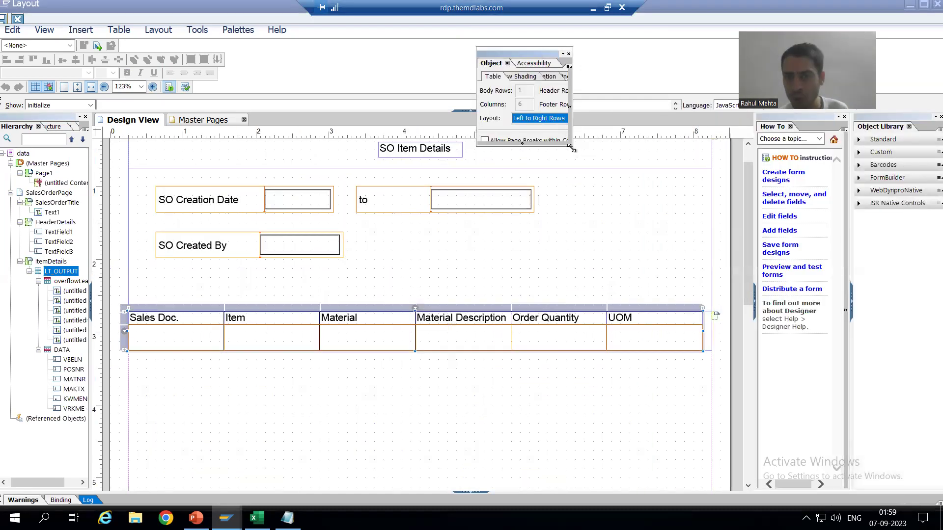
{"action": "left_click_drag", "start_coordinate": [572, 149], "coordinate": [649, 171]}
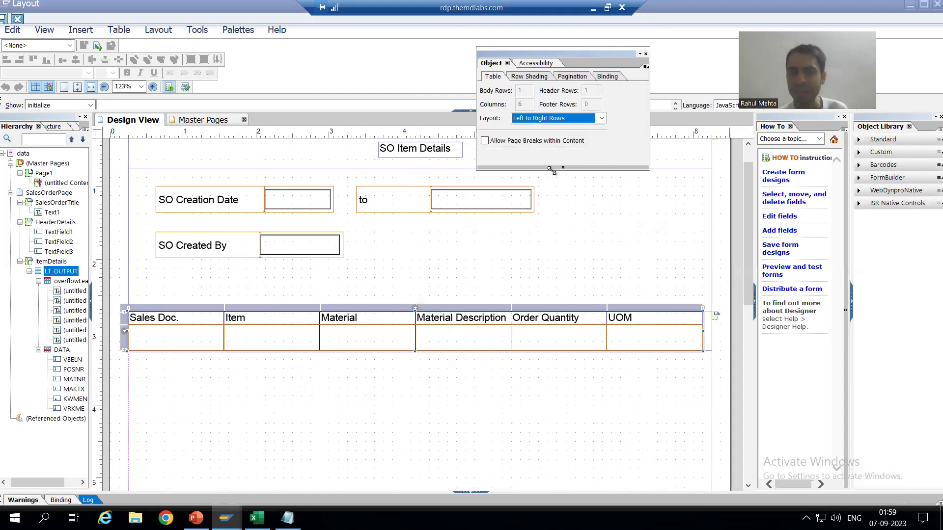
{"action": "left_click", "coordinate": [485, 141]}
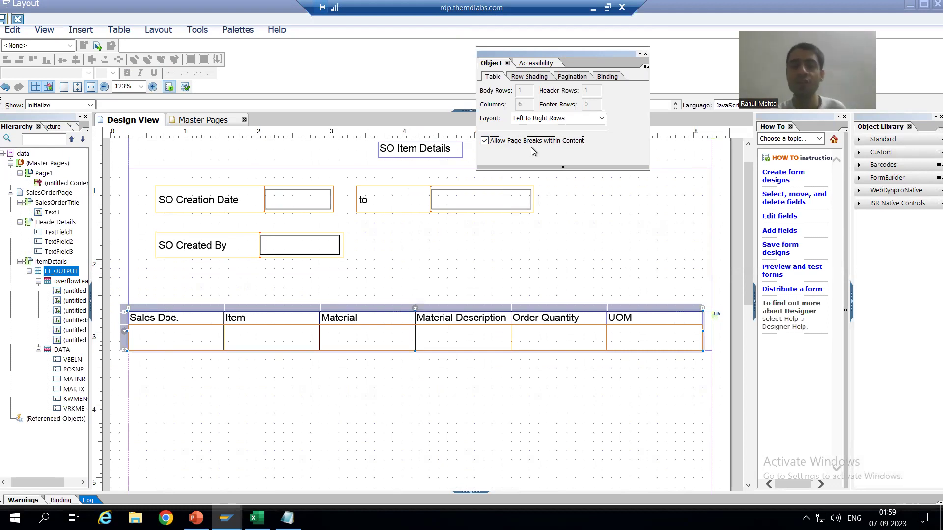
- Check the content flow and page break settings of SalesOrderPage, ItemDetails and the LT_OUTPUT table
{"action": "left_click", "coordinate": [43, 195]}
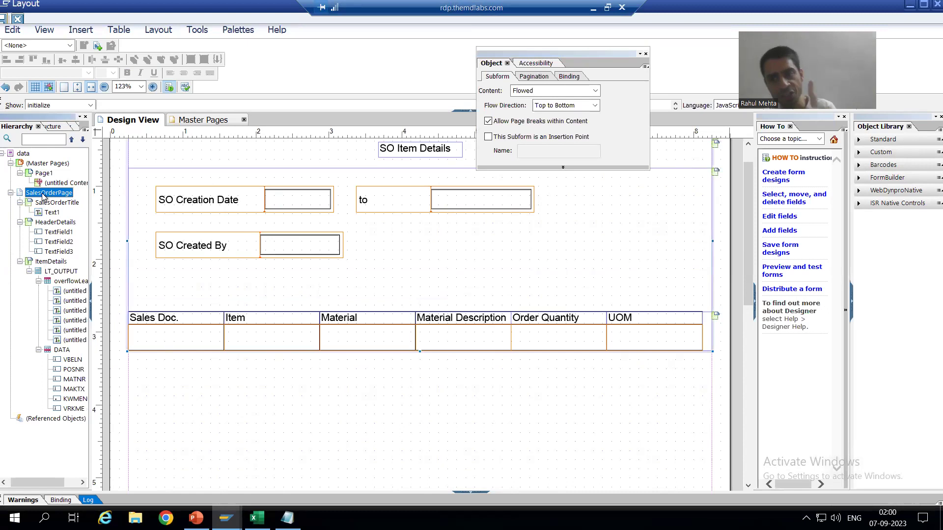
{"action": "left_click", "coordinate": [51, 262]}
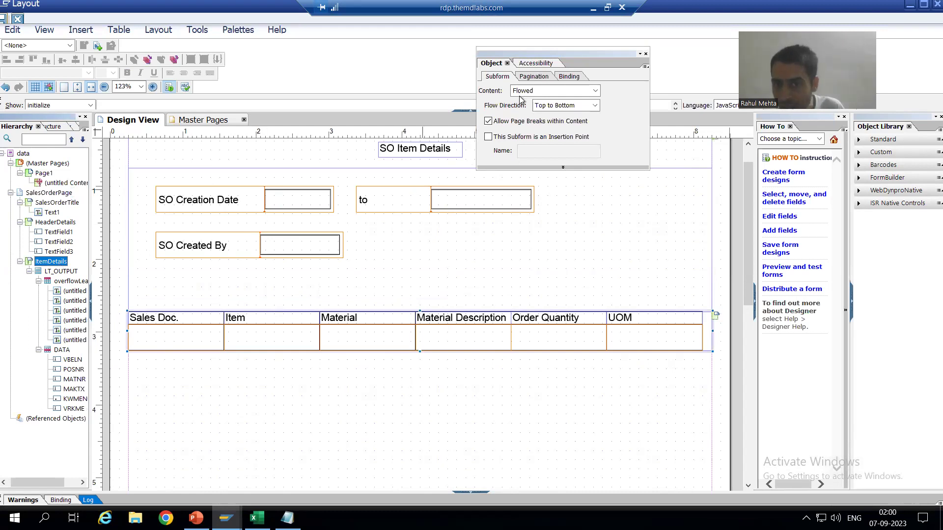
{"action": "left_click", "coordinate": [54, 273]}
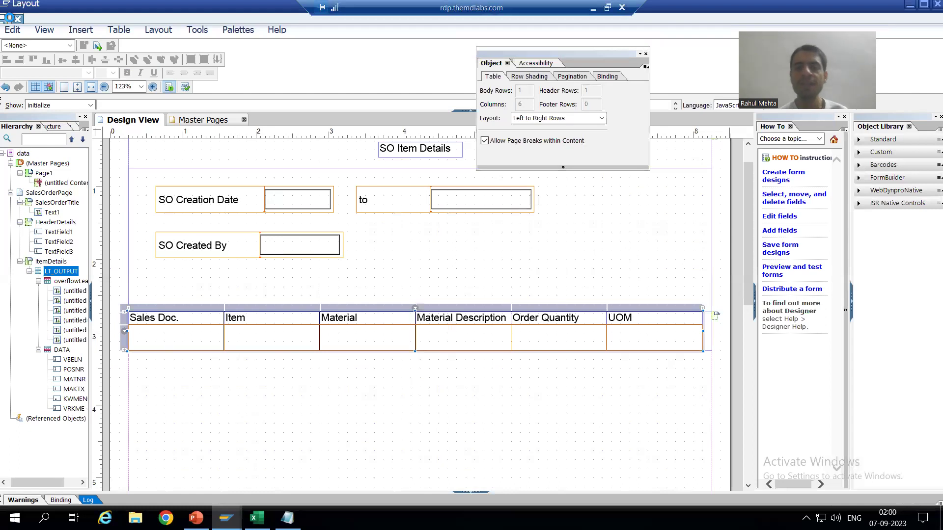
- Switch to the Form Builder window, activate form ZSFP_SALESORDER and close its activation message list
{"action": "key", "text": "alt+Tab"}
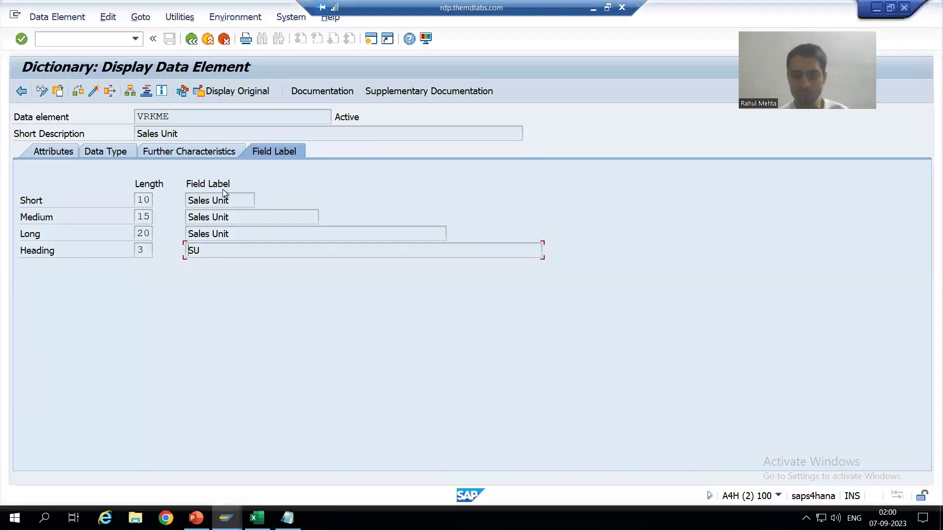
{"action": "left_click", "coordinate": [226, 519]}
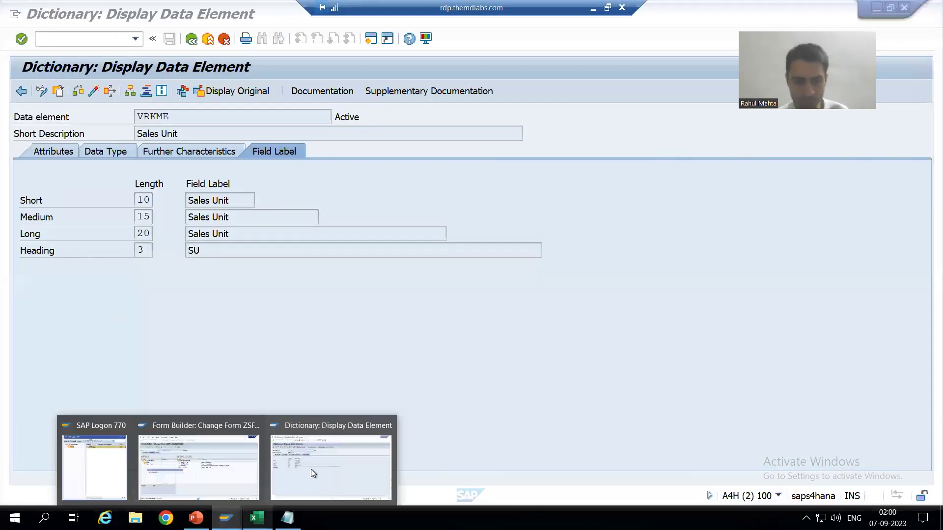
{"action": "left_click", "coordinate": [208, 467]}
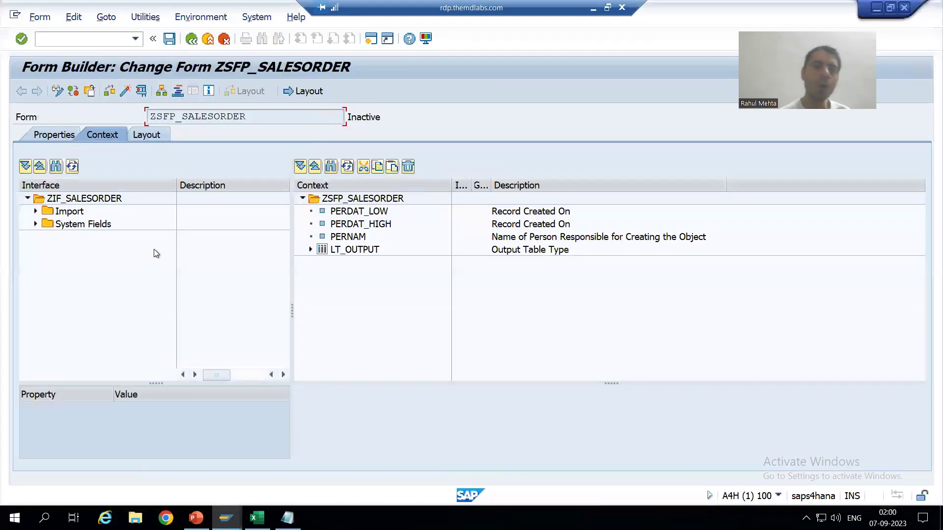
{"action": "left_click", "coordinate": [126, 91]}
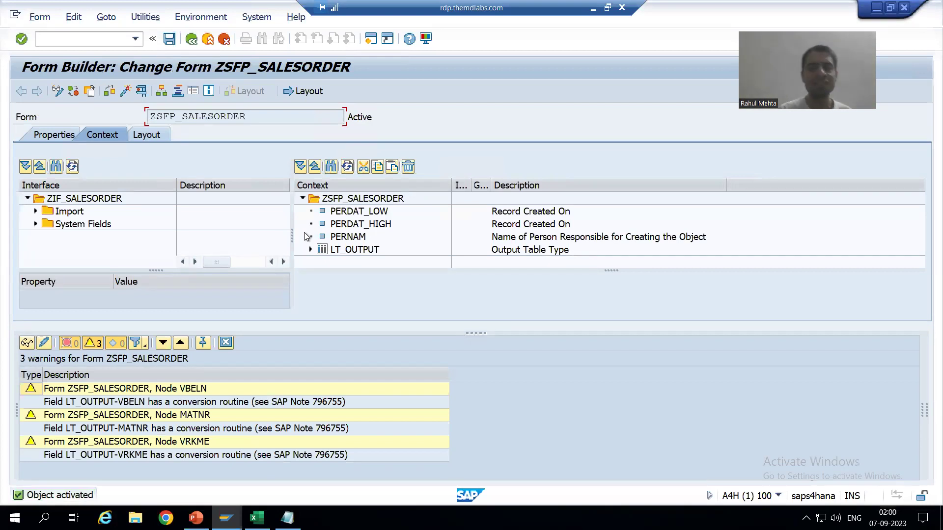
{"action": "left_click", "coordinate": [231, 344]}
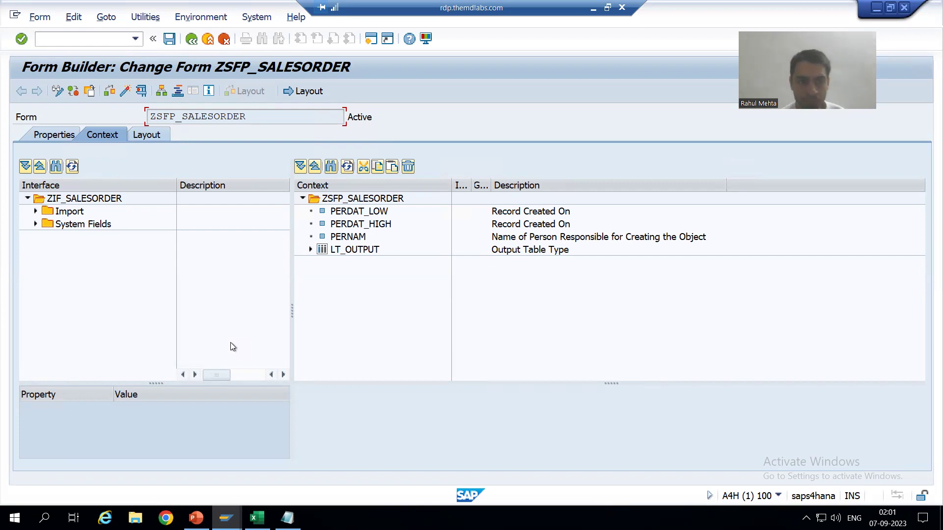
- Test the activated form and copy the name of its generated function module, /1BCDWB/SM00000050
{"action": "left_click", "coordinate": [142, 91]}
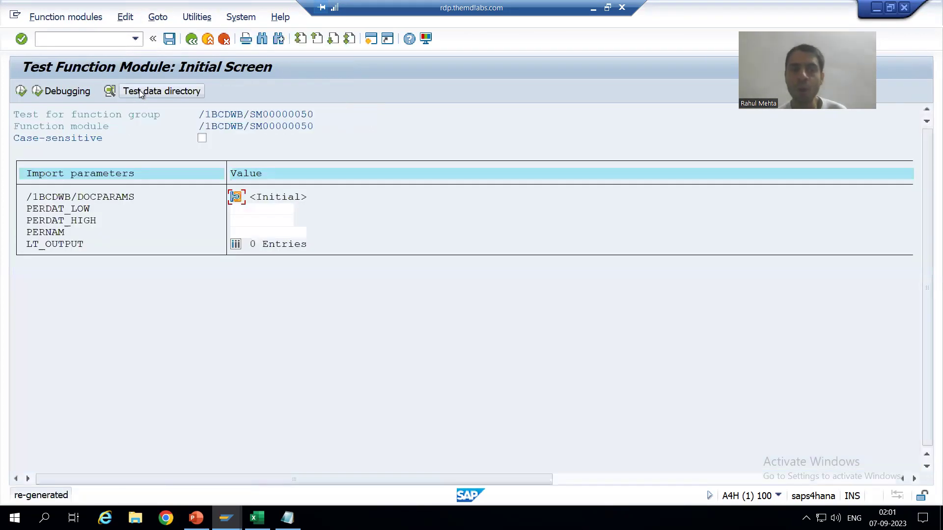
{"action": "left_click_drag", "start_coordinate": [202, 127], "coordinate": [314, 131]}
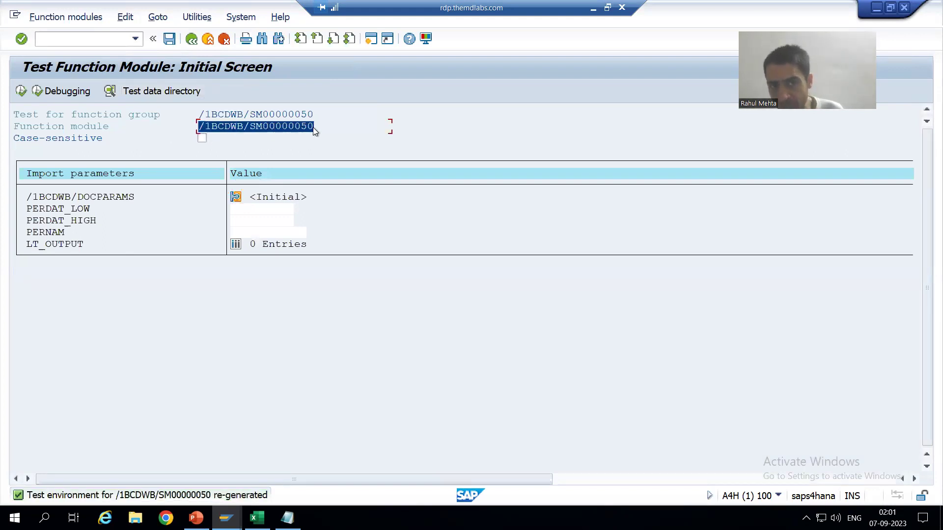
{"action": "key", "text": "ctrl+c"}
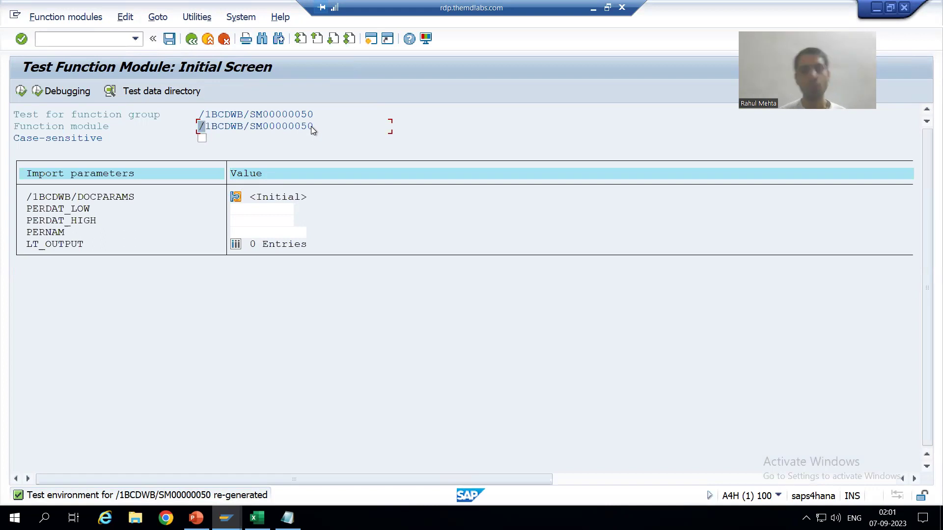